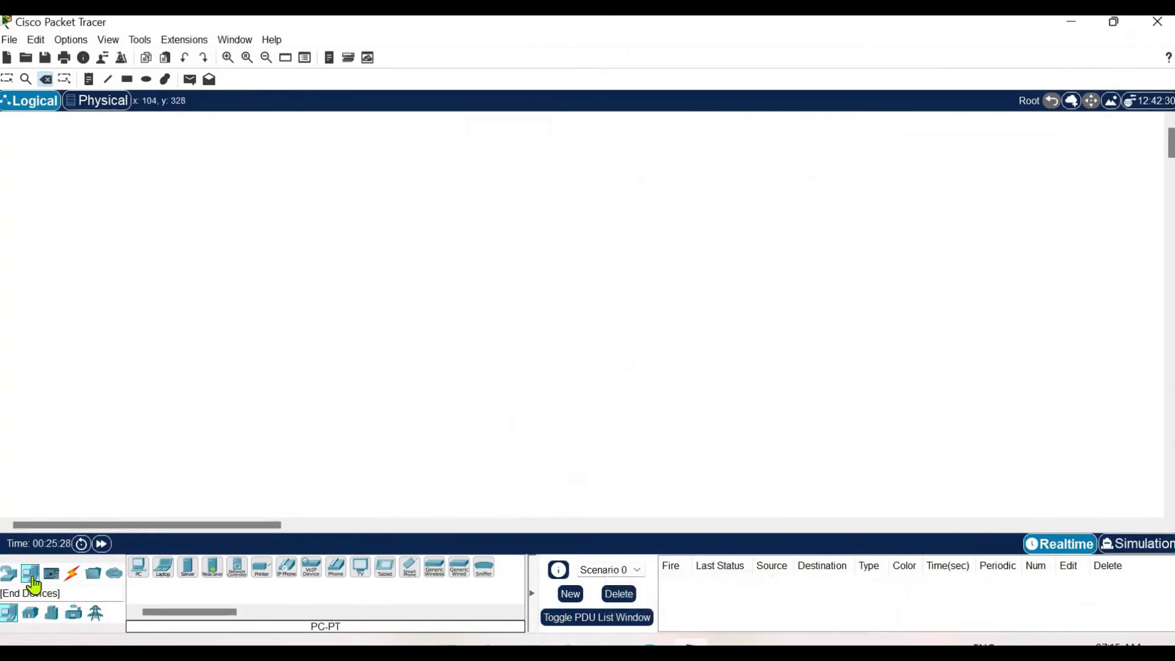
# Step: Place two PC-PT end devices side by side in the lower part of the empty logical workspace
pyautogui.click(138, 568)
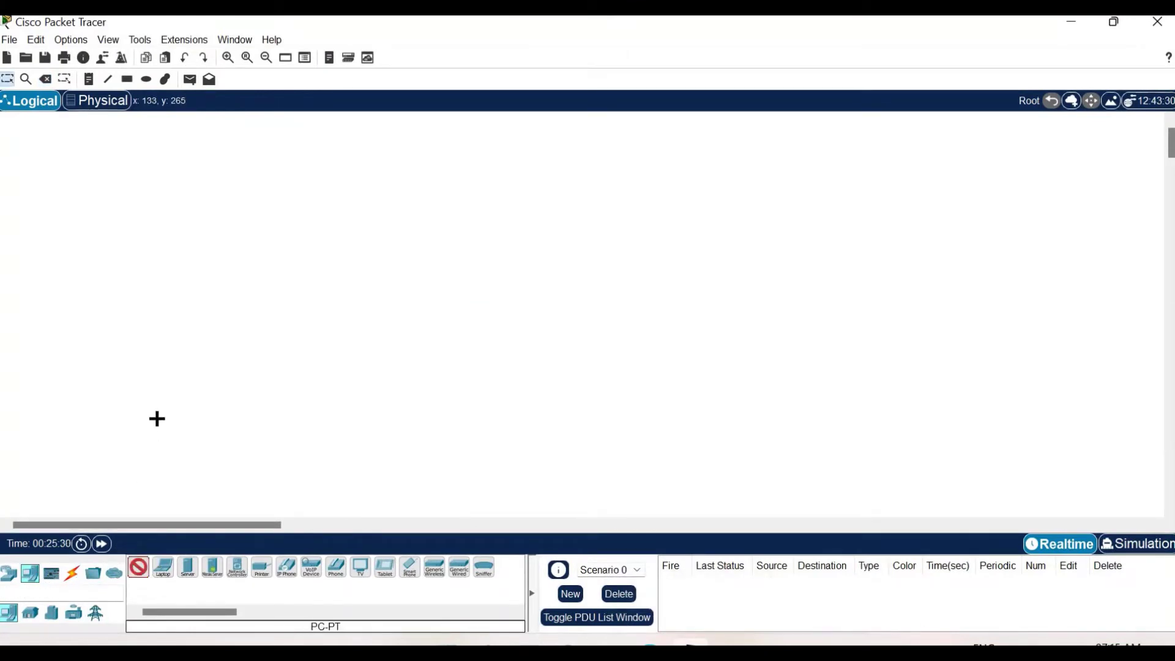
pyautogui.click(153, 400)
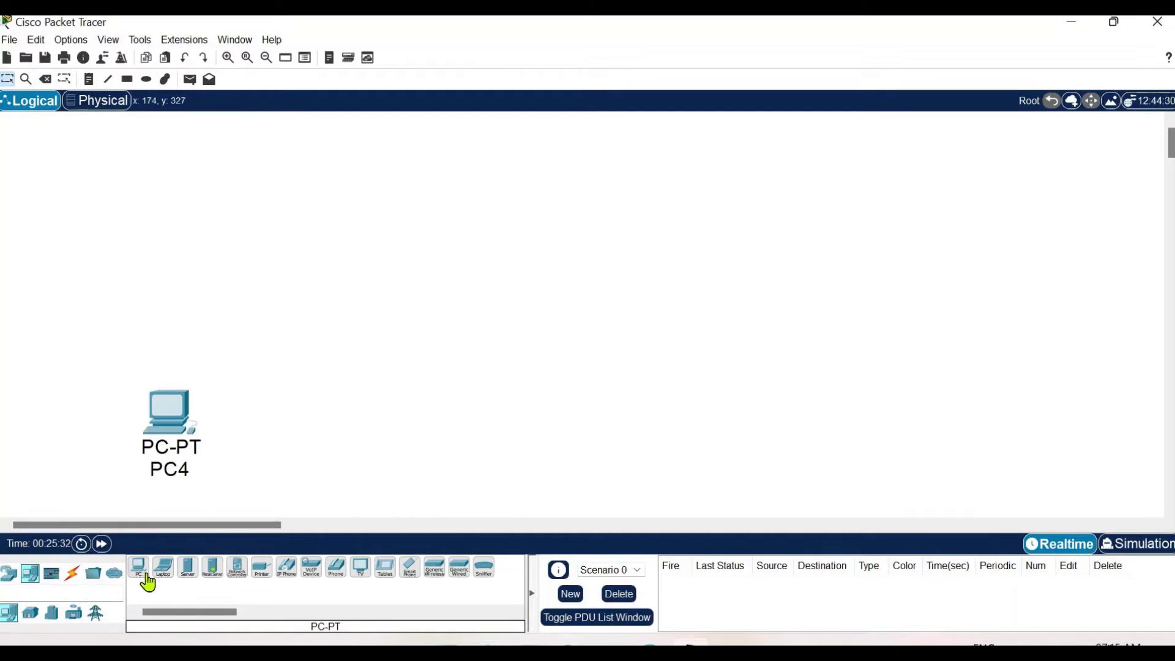
pyautogui.moveTo(141, 578); pyautogui.dragTo(324, 422)
pyautogui.click(324, 422)
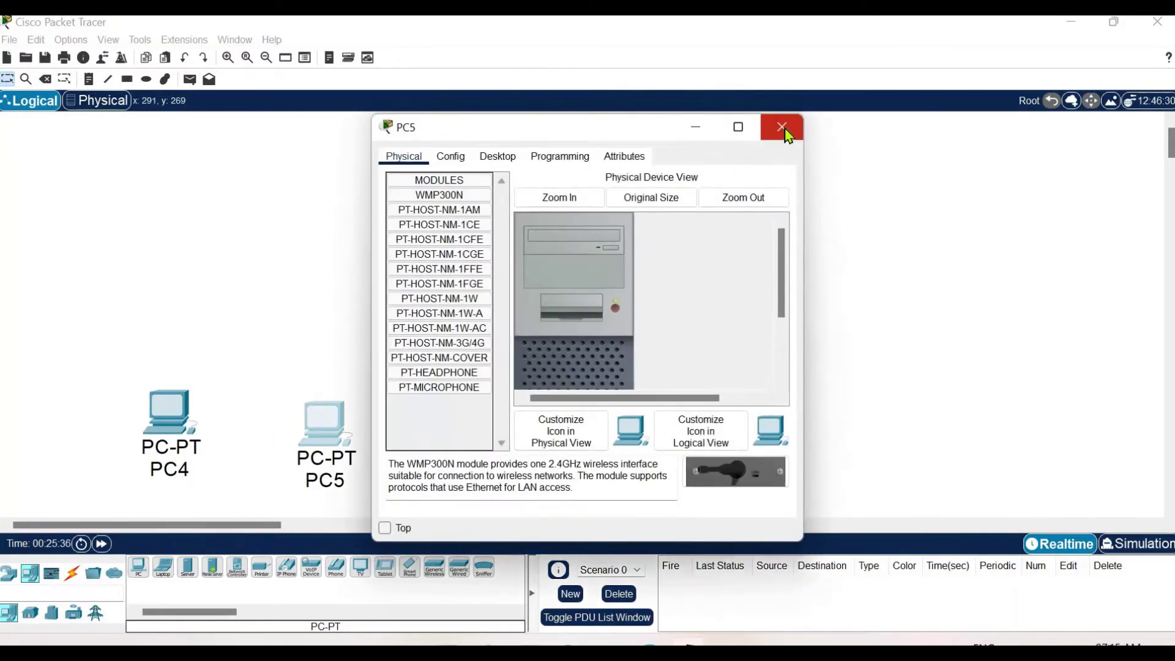
pyautogui.click(771, 134)
# Step: Add a Laptop-PT beside the two PCs and a third PC-PT beyond it, completing a row of four end devices
pyautogui.moveTo(162, 568); pyautogui.dragTo(517, 428)
pyautogui.click(517, 428)
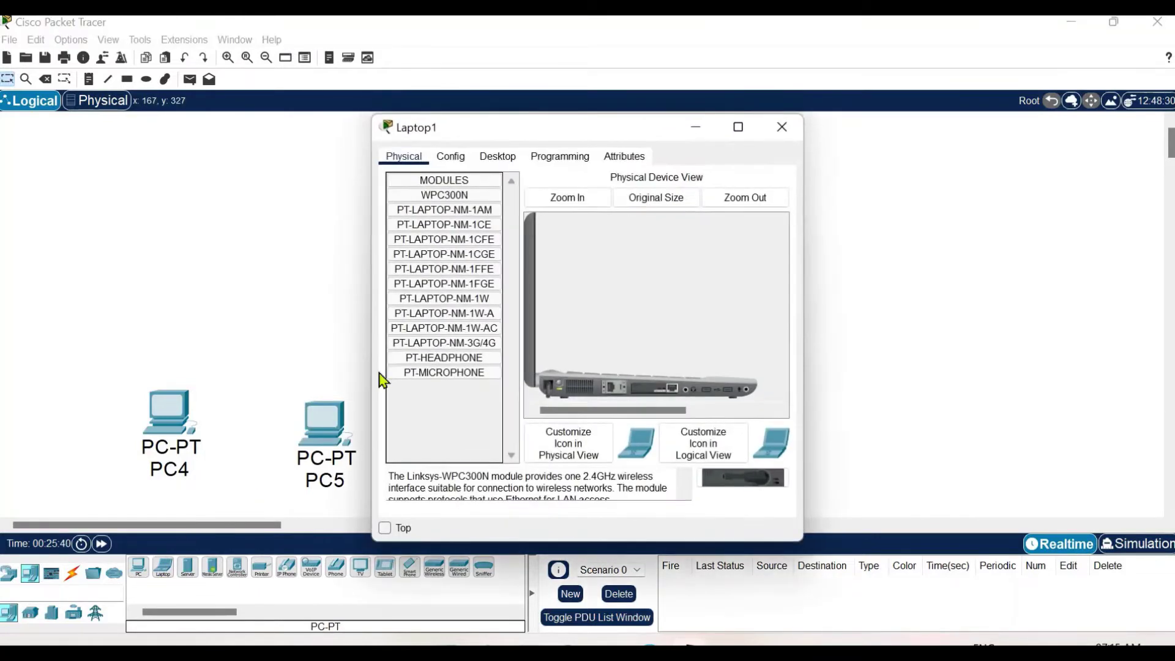
pyautogui.click(781, 127)
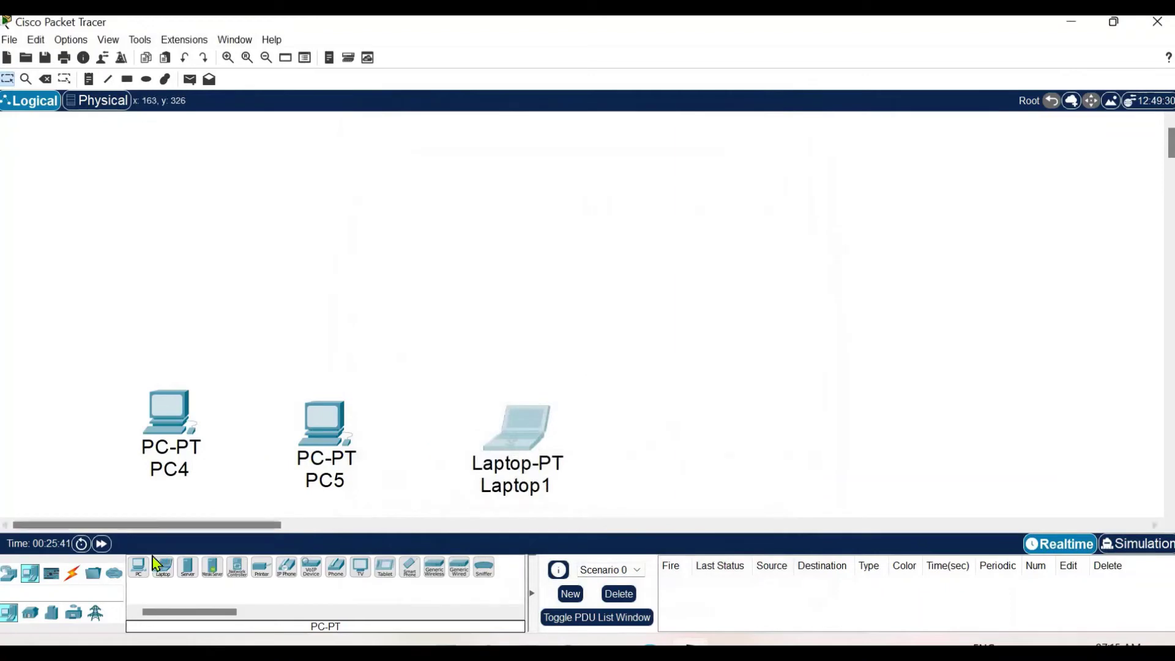
pyautogui.click(141, 572)
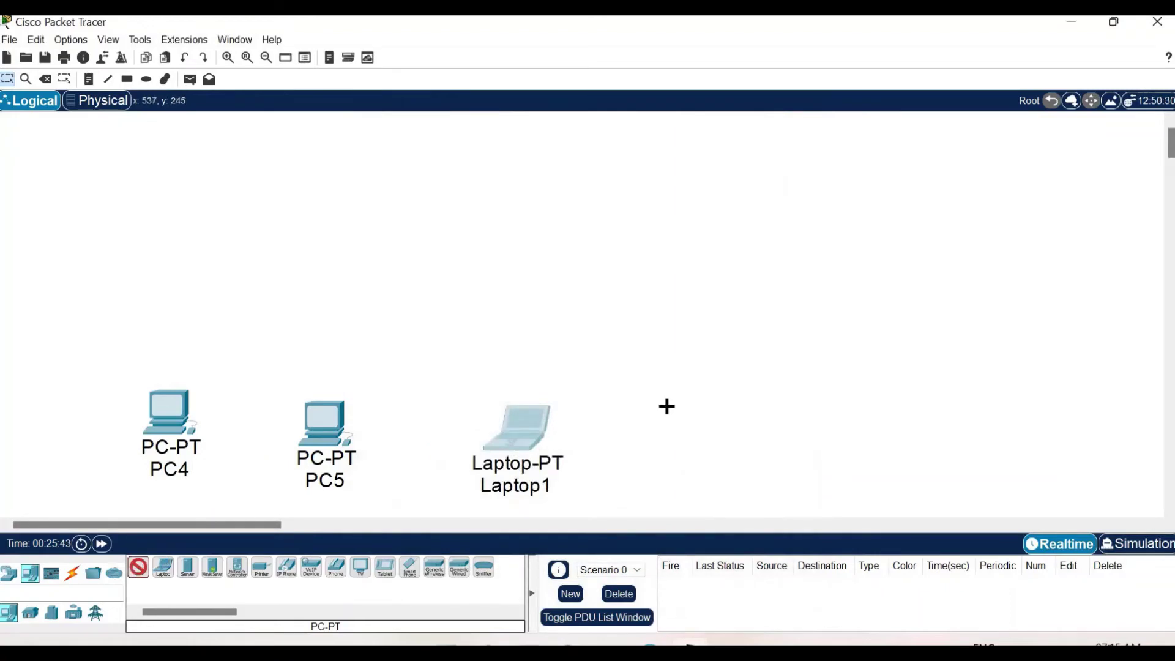
pyautogui.click(673, 413)
# Step: Move the laptop and the three PCs slightly upward so all four end devices line up in one row
pyautogui.moveTo(540, 450); pyautogui.dragTo(527, 426)
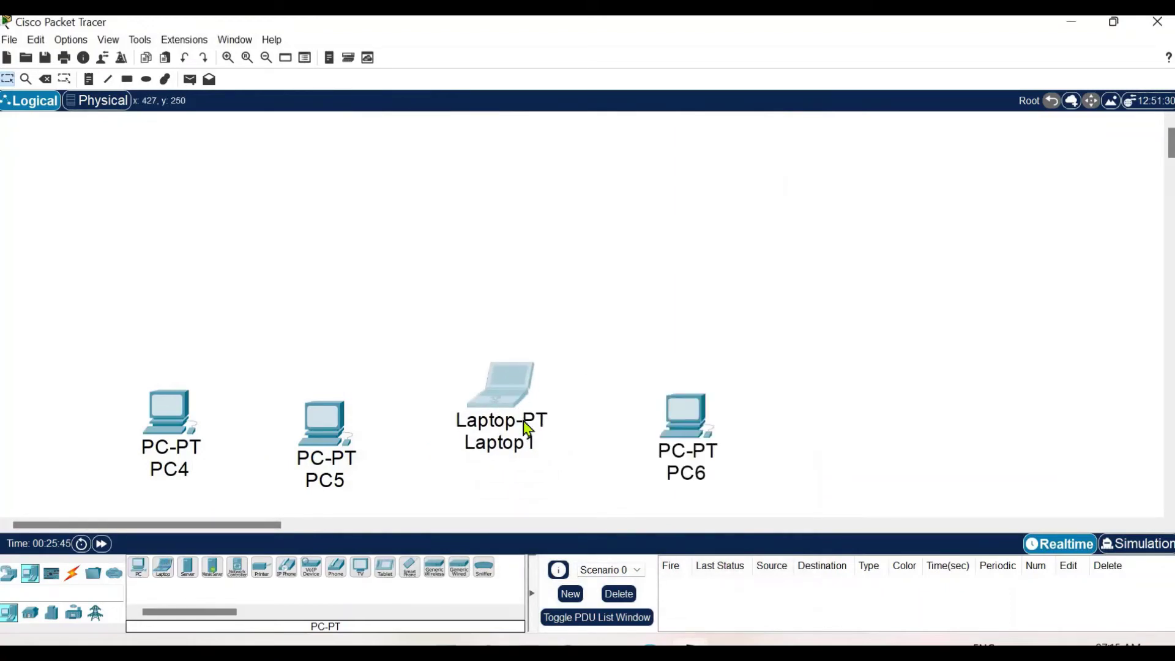
pyautogui.moveTo(318, 429); pyautogui.dragTo(323, 398)
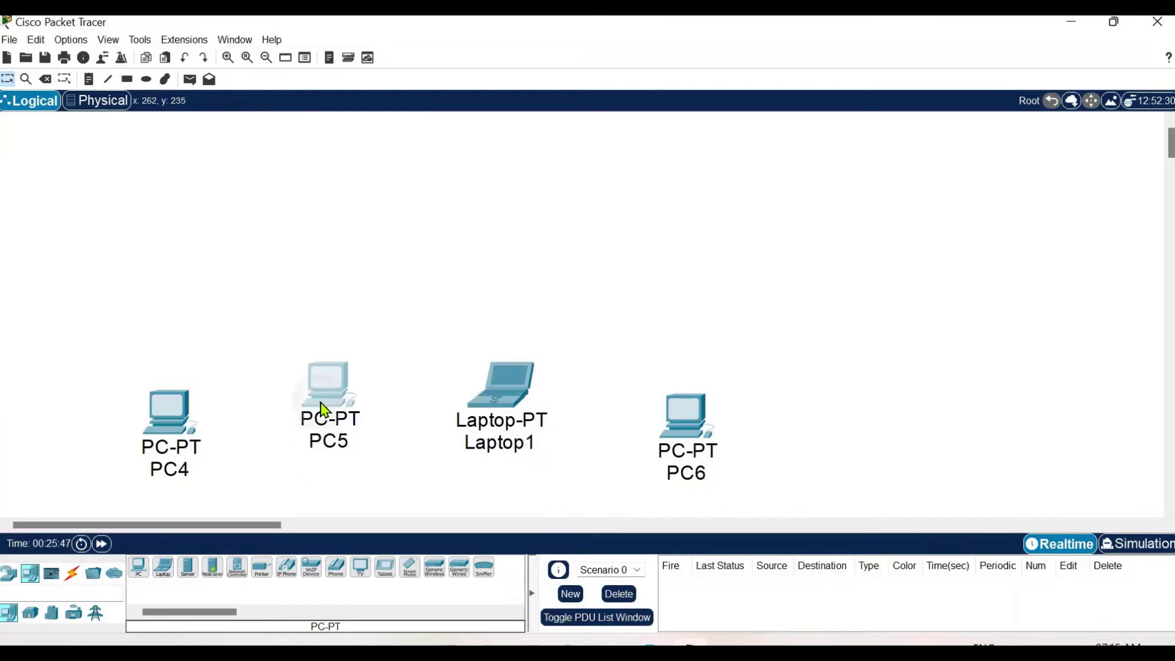
pyautogui.moveTo(176, 410); pyautogui.dragTo(175, 387)
pyautogui.moveTo(708, 412); pyautogui.dragTo(711, 408)
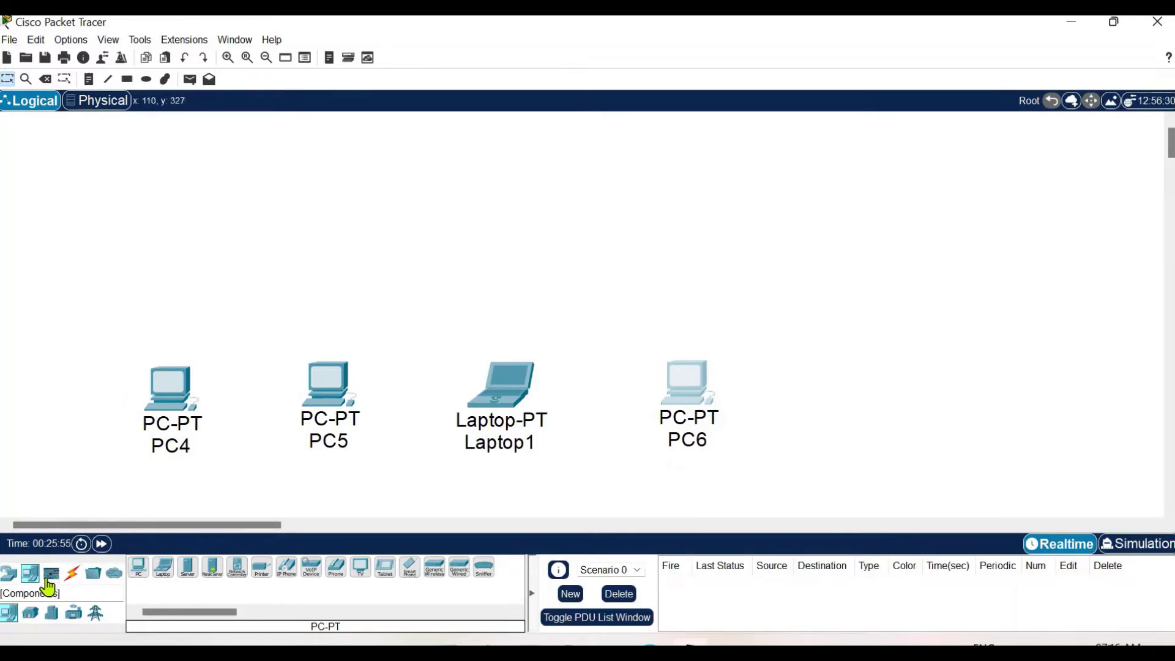
# Step: Find the Hub-PT device and place three: one above PC4 and PC5, one above Laptop1 and PC6, and one centred above both hubs
pyautogui.write('hub')
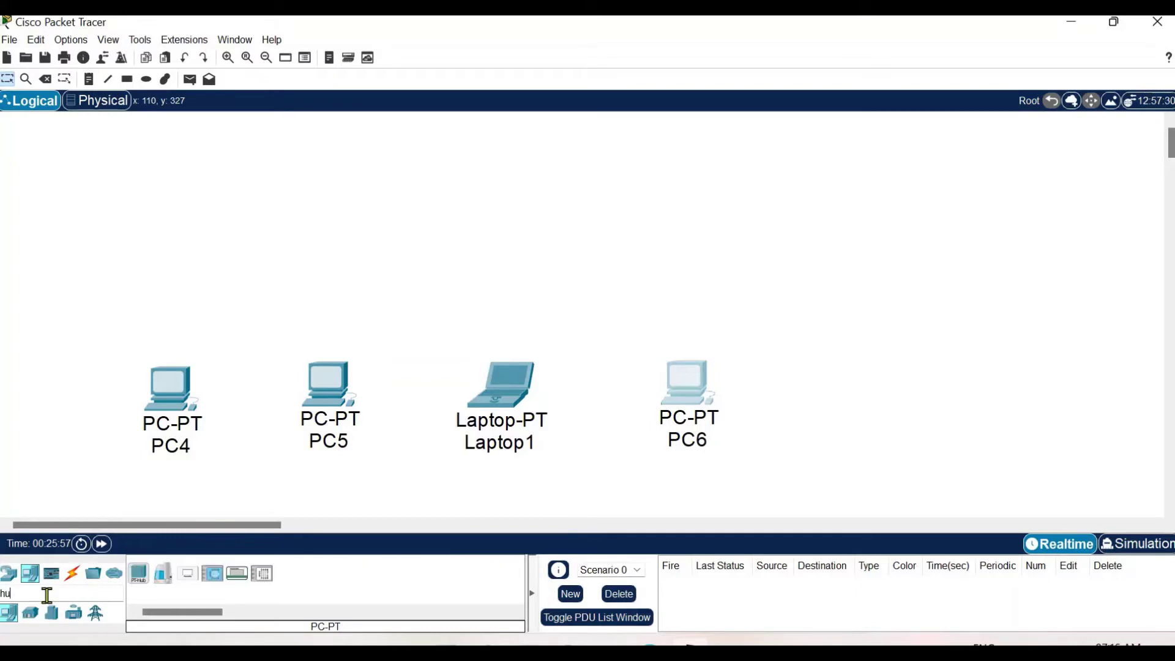
pyautogui.click(140, 576)
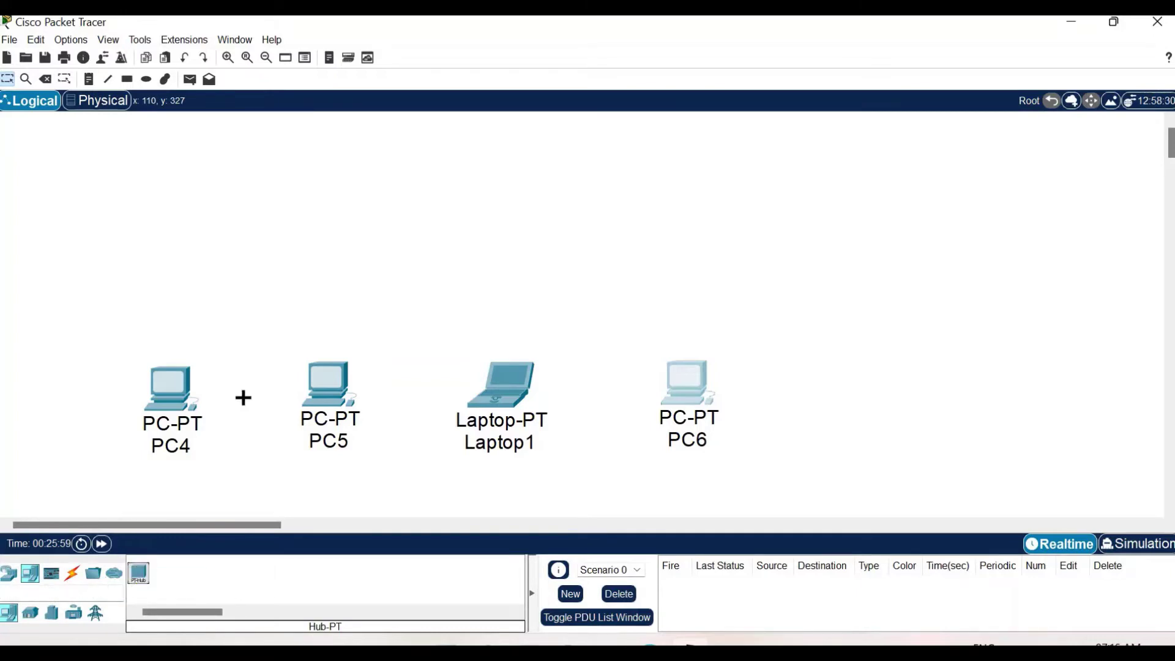
pyautogui.click(258, 264)
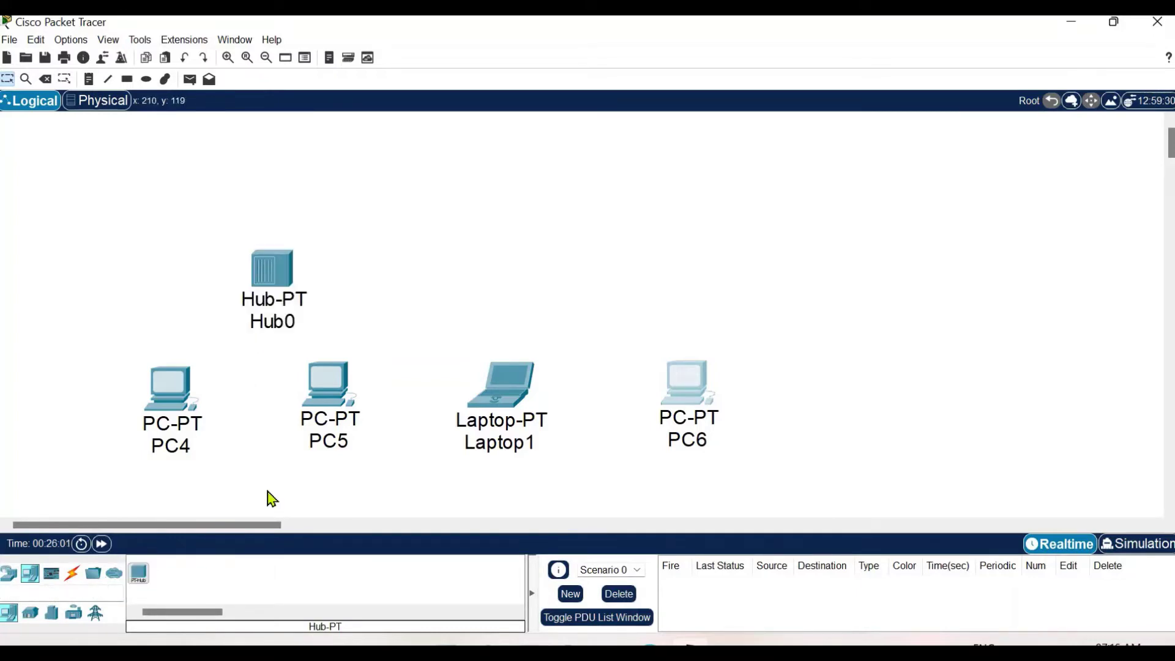
pyautogui.click(139, 579)
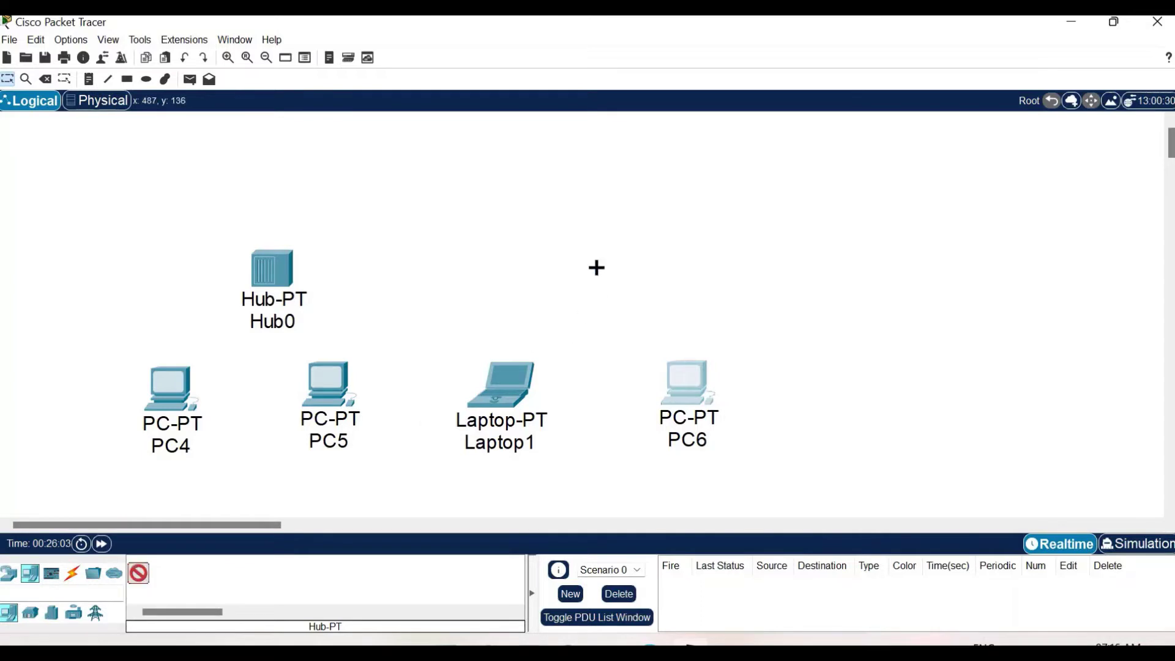
pyautogui.click(604, 267)
pyautogui.click(139, 574)
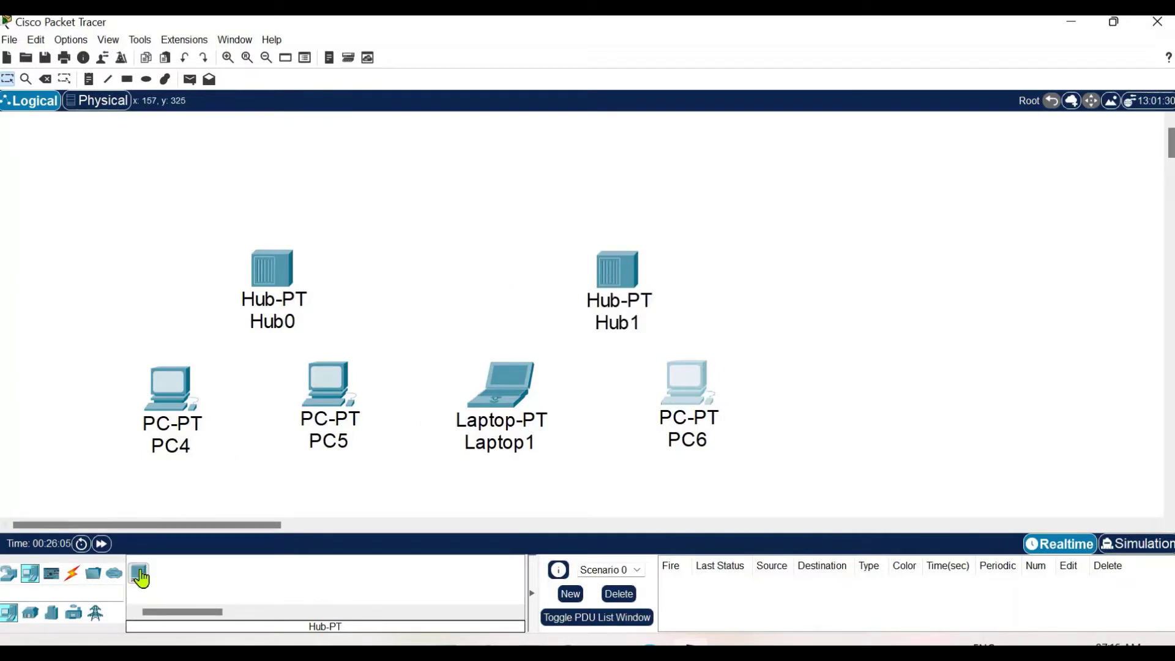
pyautogui.click(439, 161)
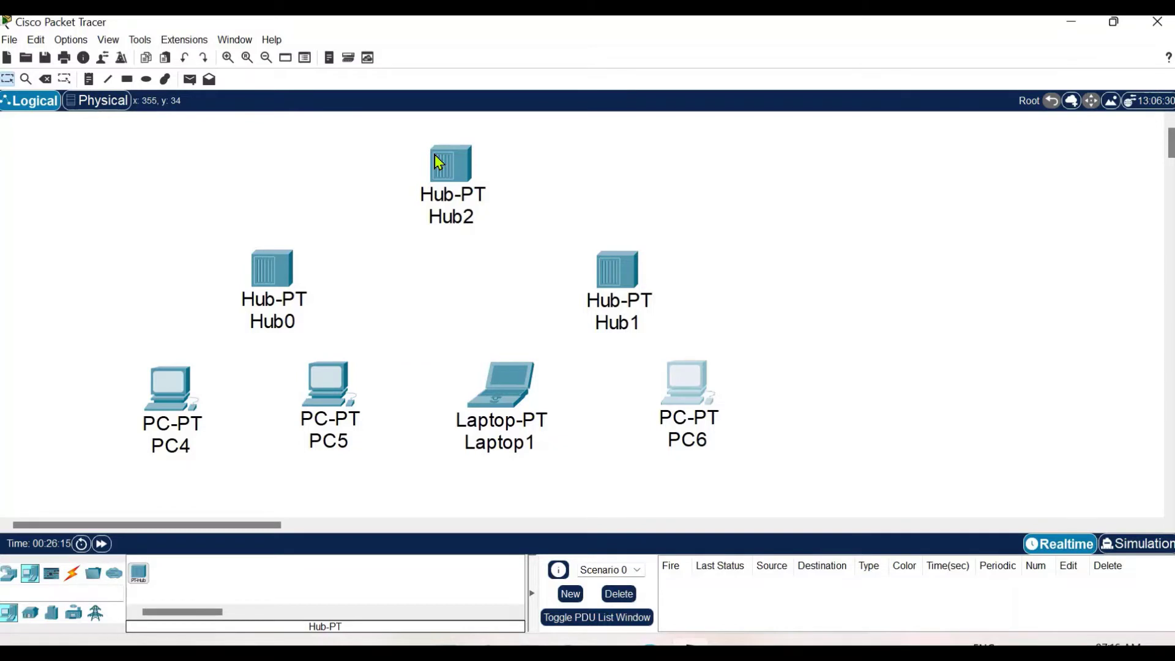
# Step: Give PC4 the static IPv4 address 192.168.113.1 with subnet mask 255.255.255.0
pyautogui.click(164, 406)
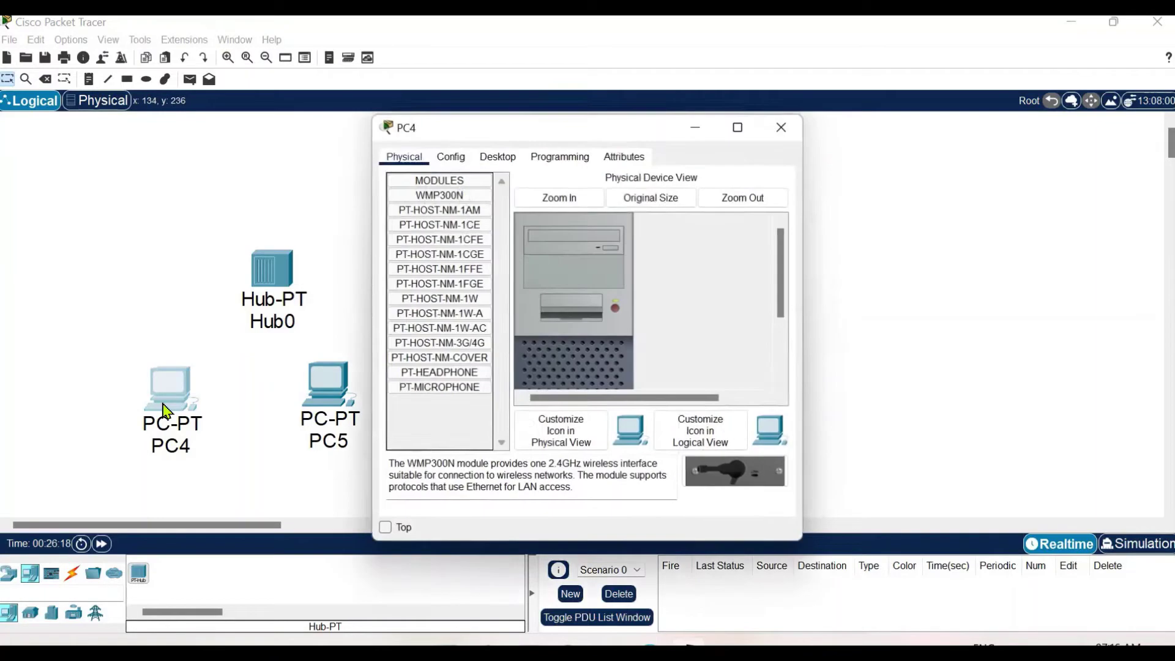
pyautogui.click(494, 158)
pyautogui.click(404, 205)
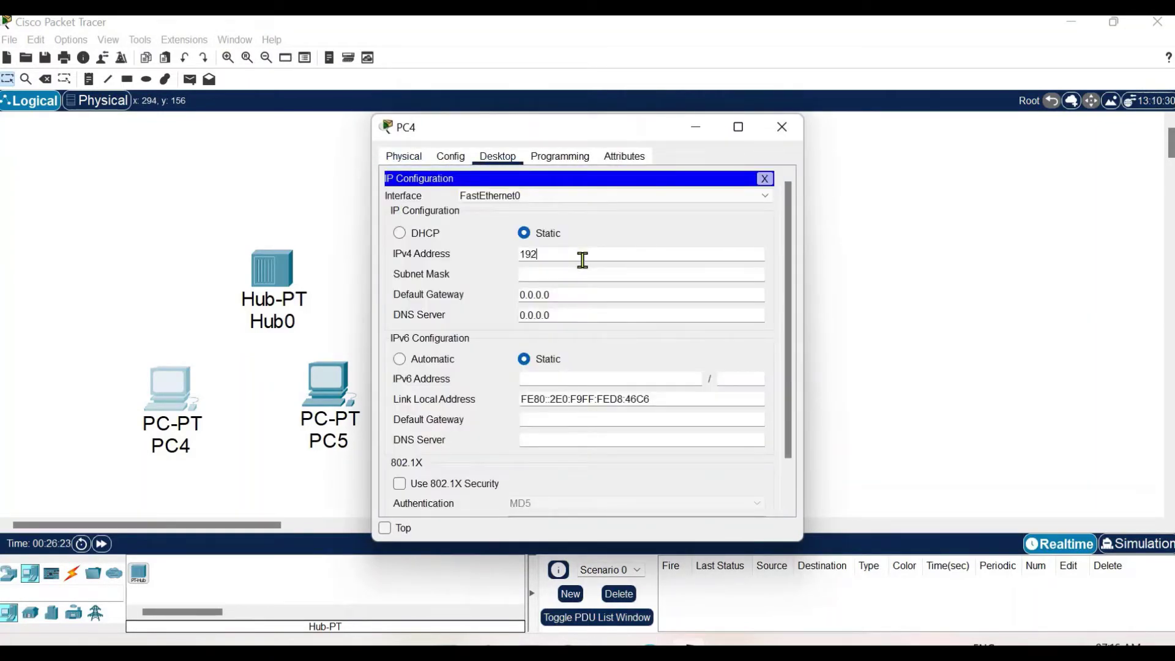
pyautogui.click(583, 260)
pyautogui.write('192.168.113.1')
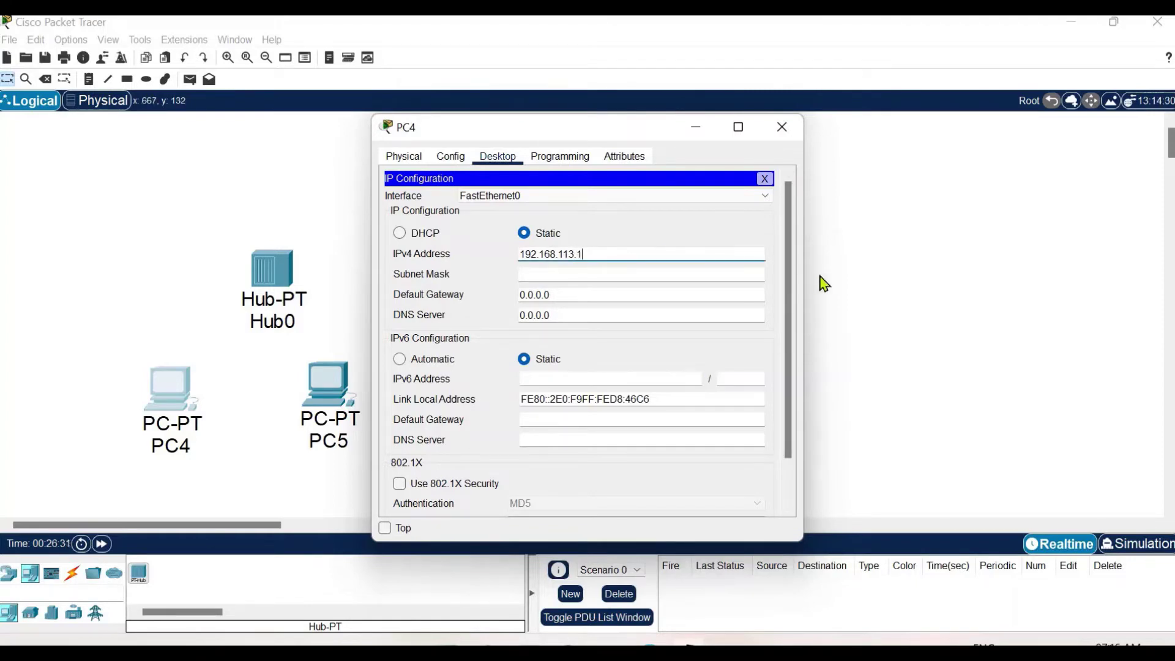
pyautogui.press('BackSpace')
pyautogui.moveTo(578, 255); pyautogui.dragTo(491, 256)
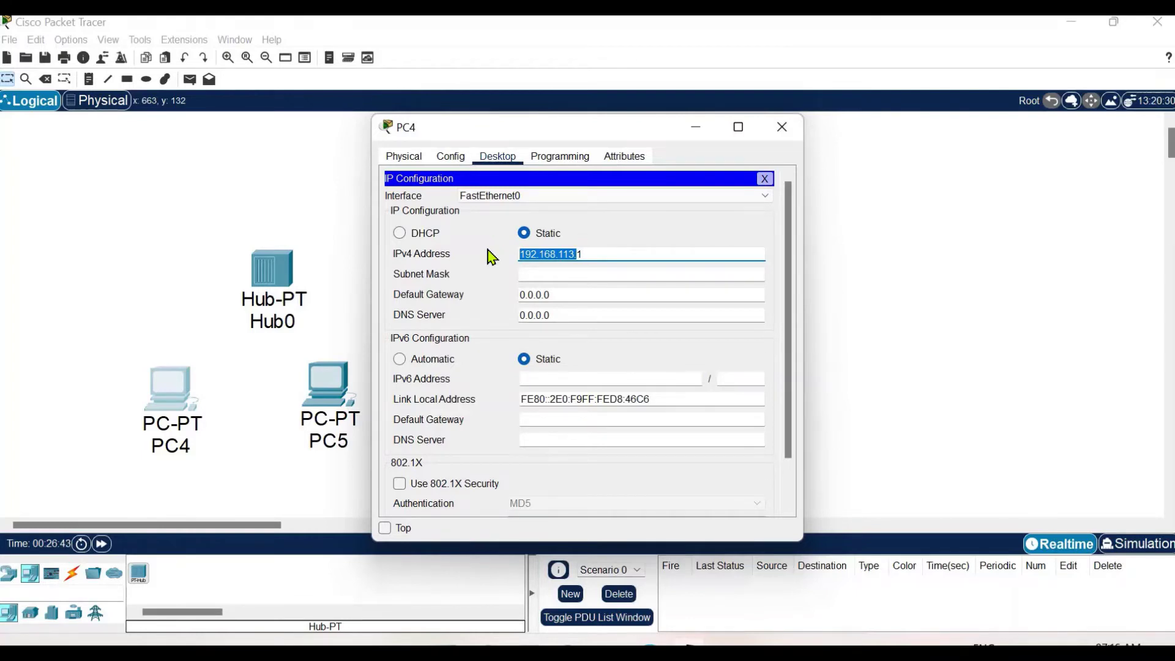
pyautogui.click(632, 277)
pyautogui.click(619, 280)
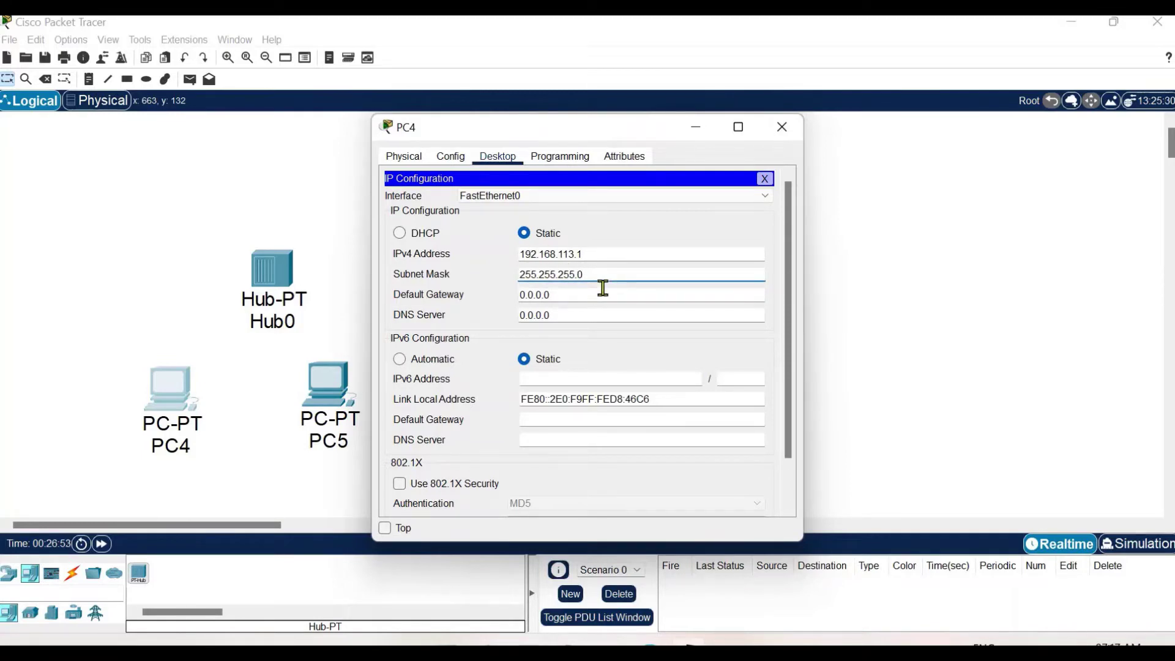
pyautogui.click(782, 127)
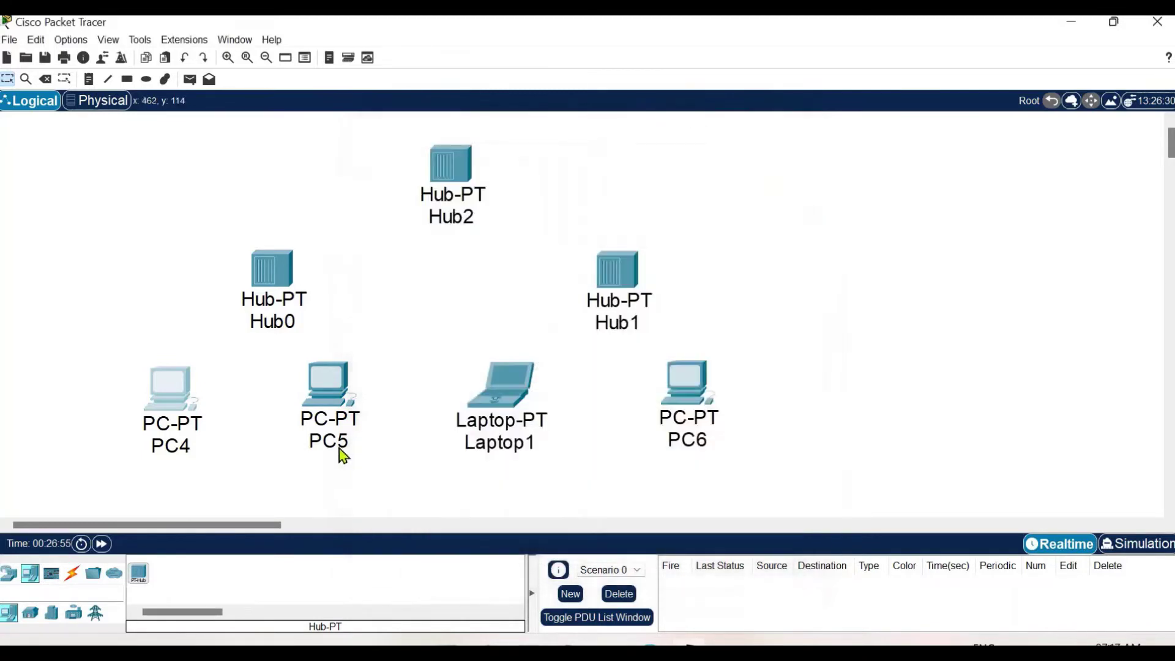
# Step: Give PC5 the static IPv4 address 192.168.113.2 with subnet mask 255.255.255.0
pyautogui.click(331, 420)
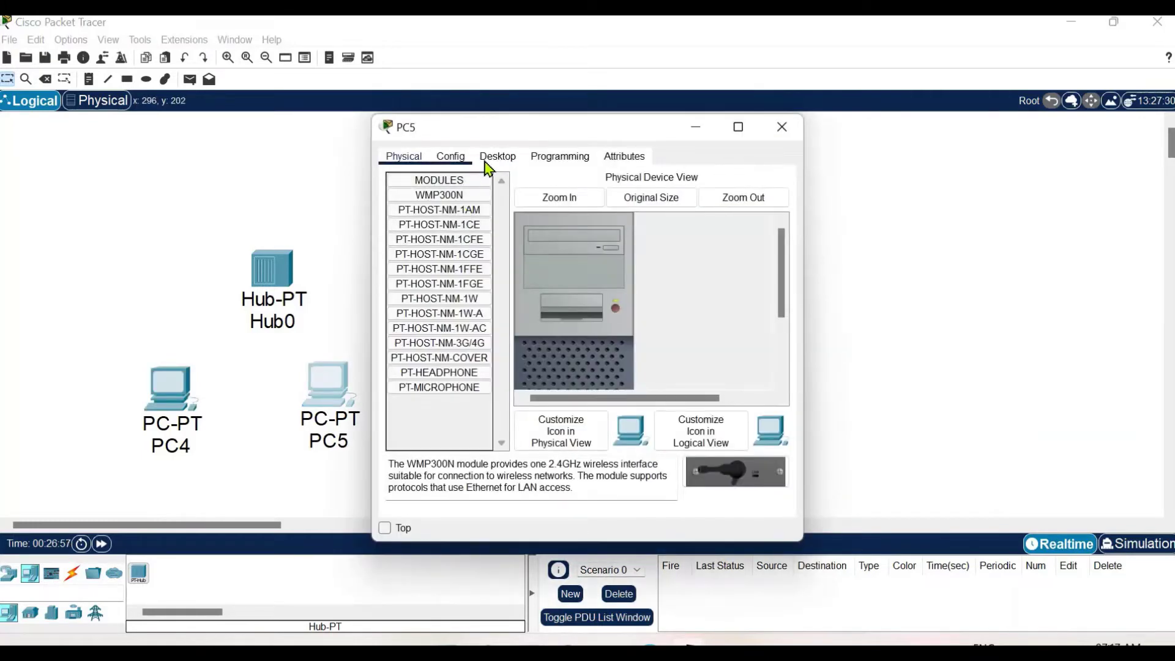
pyautogui.click(497, 159)
pyautogui.click(451, 210)
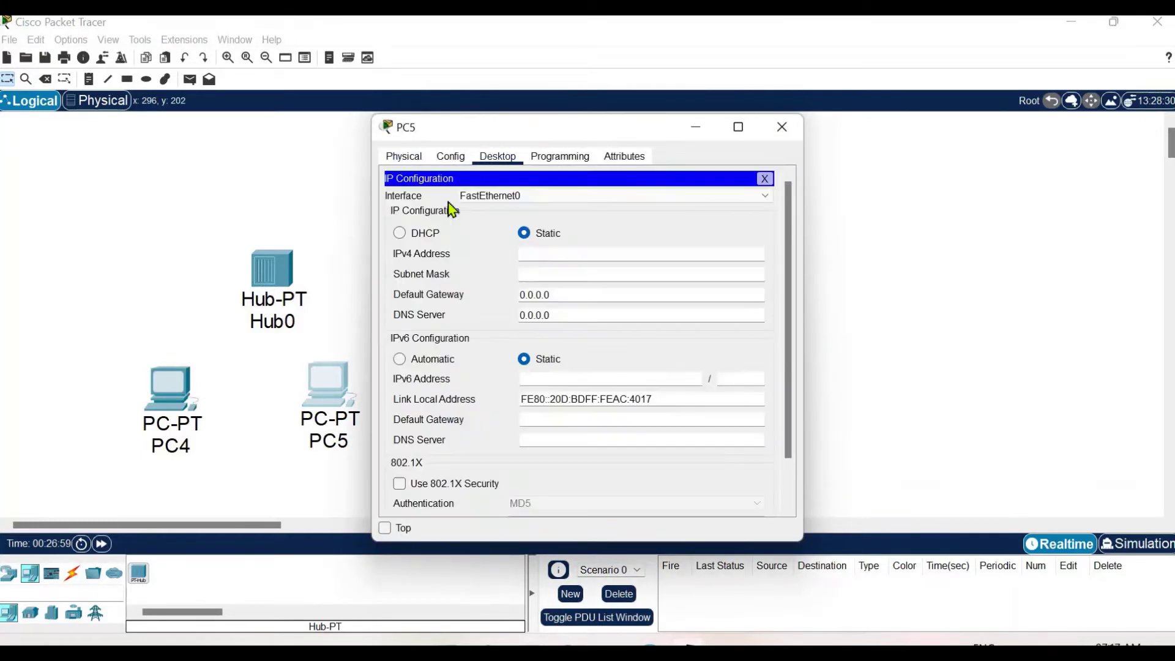
pyautogui.click(555, 259)
pyautogui.write('192.168.113.2')
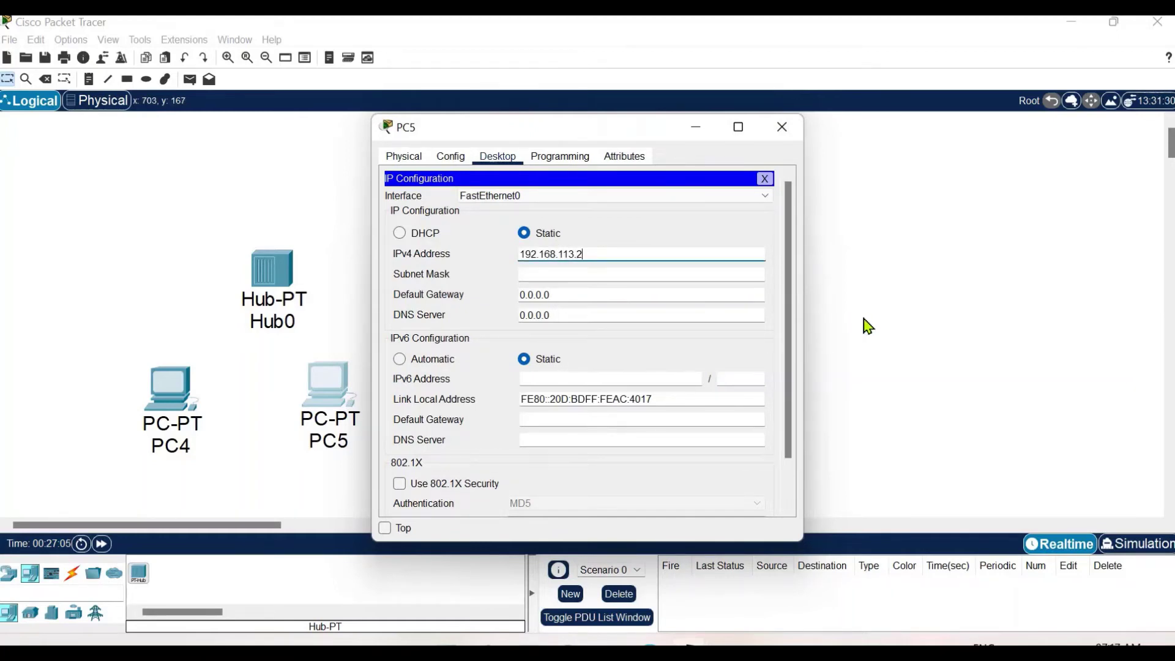
pyautogui.click(727, 275)
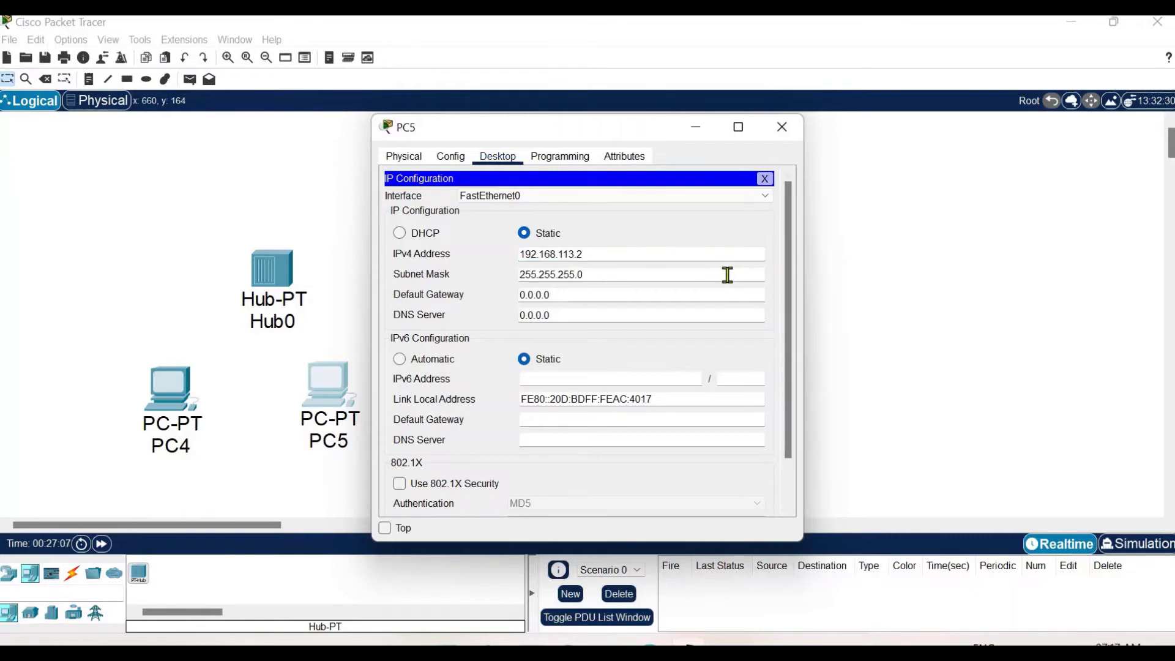
pyautogui.click(781, 126)
# Step: Give Laptop1 the static IPv4 address 192.168.113.3 with subnet mask 255.255.255.0
pyautogui.click(519, 399)
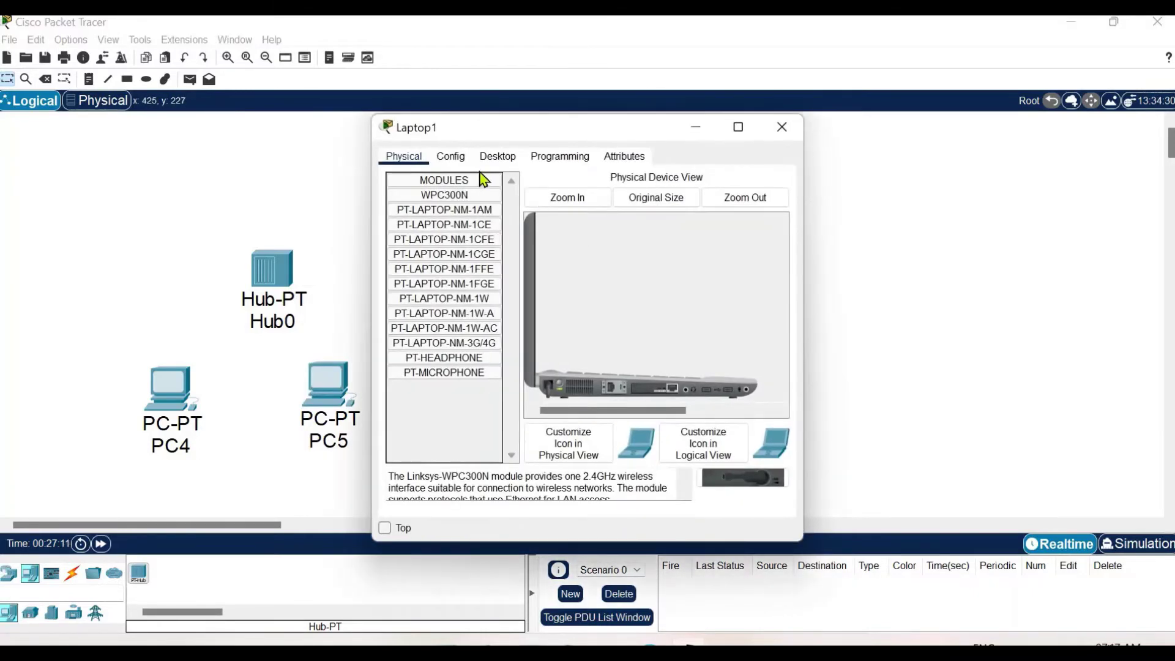
pyautogui.click(501, 161)
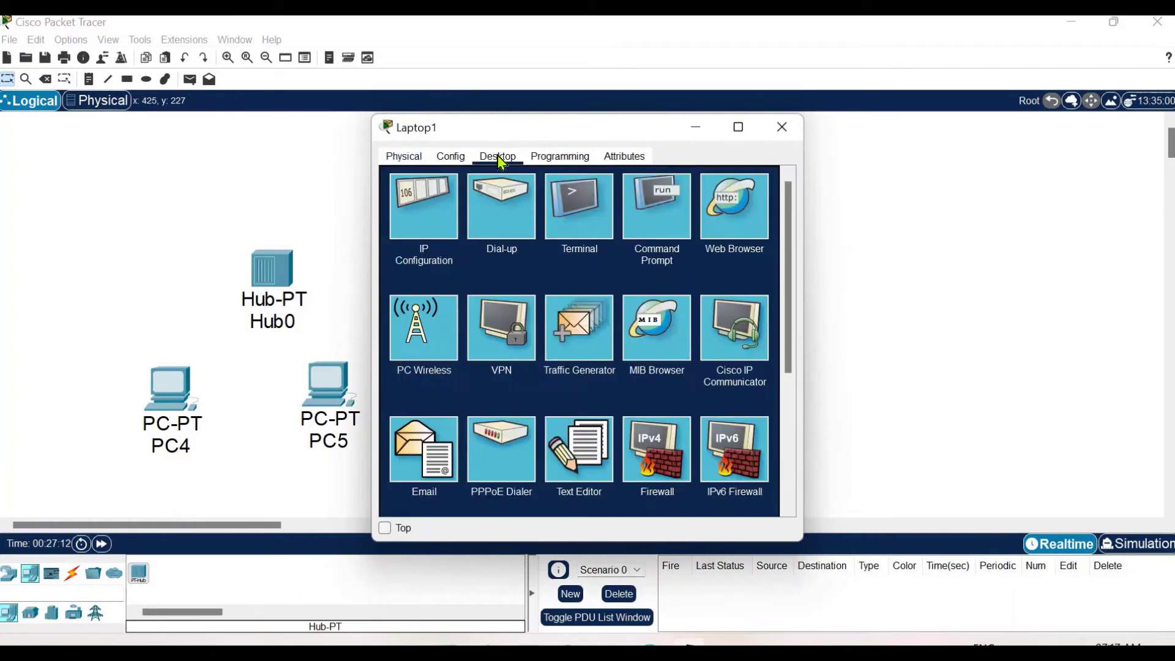
pyautogui.click(421, 213)
pyautogui.click(599, 257)
pyautogui.write('192.168.113.3')
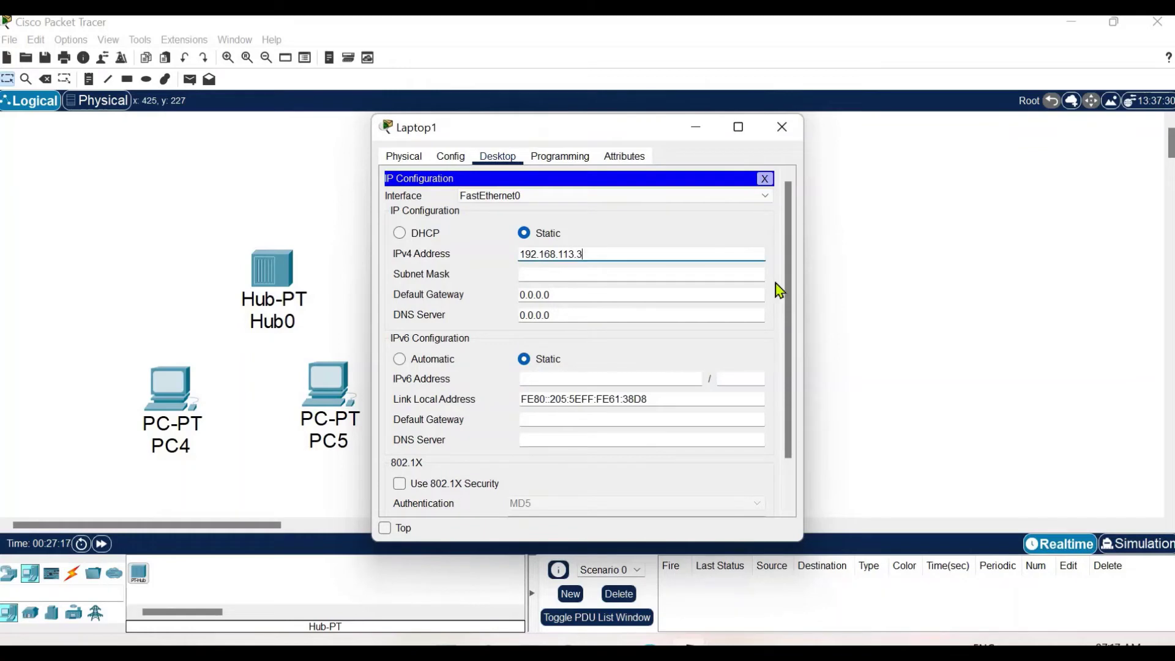
pyautogui.click(679, 276)
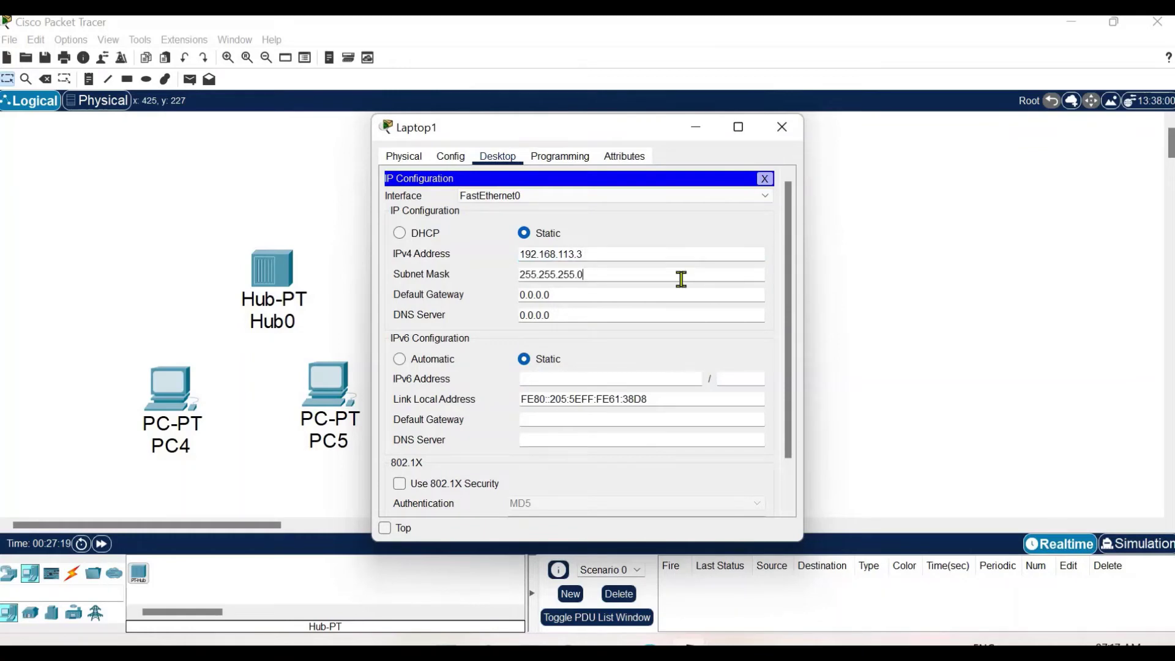
pyautogui.click(781, 127)
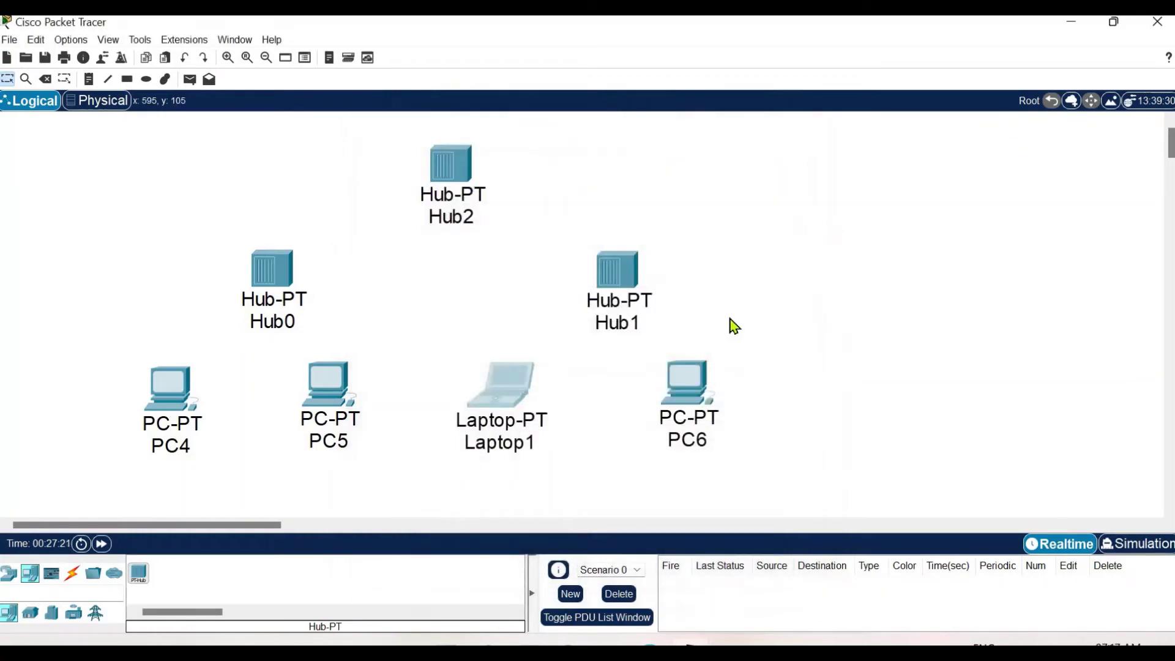
# Step: Give PC6 the static IPv4 address 192.168.113.4 with subnet mask 255.255.255.0
pyautogui.click(705, 401)
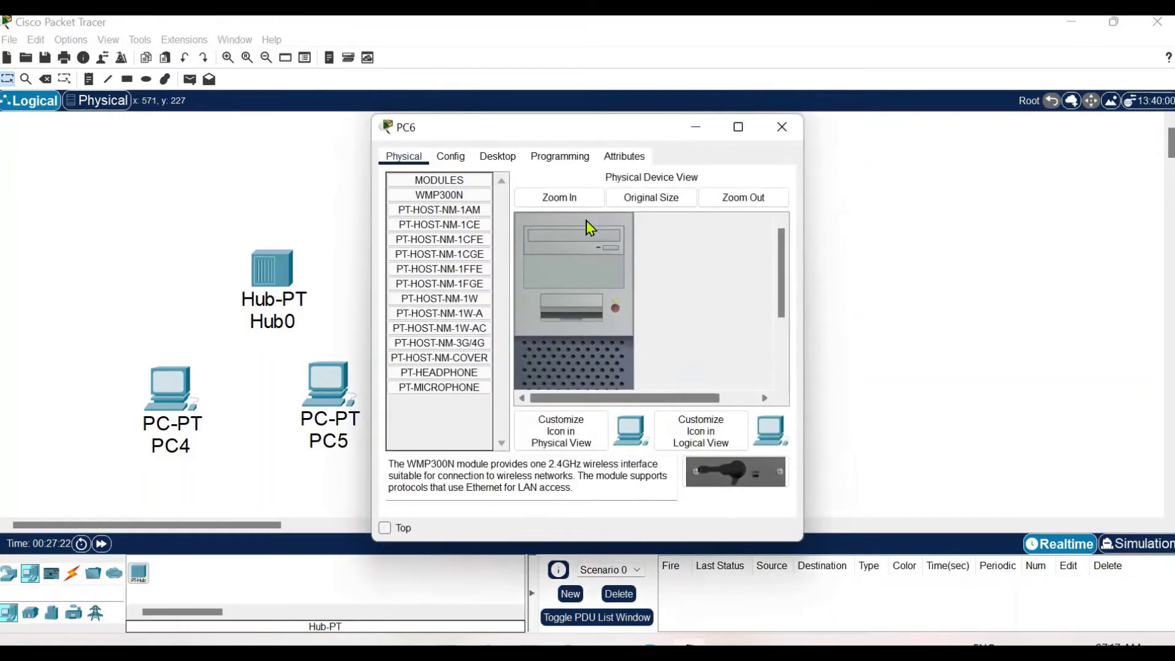
pyautogui.click(500, 158)
pyautogui.click(410, 208)
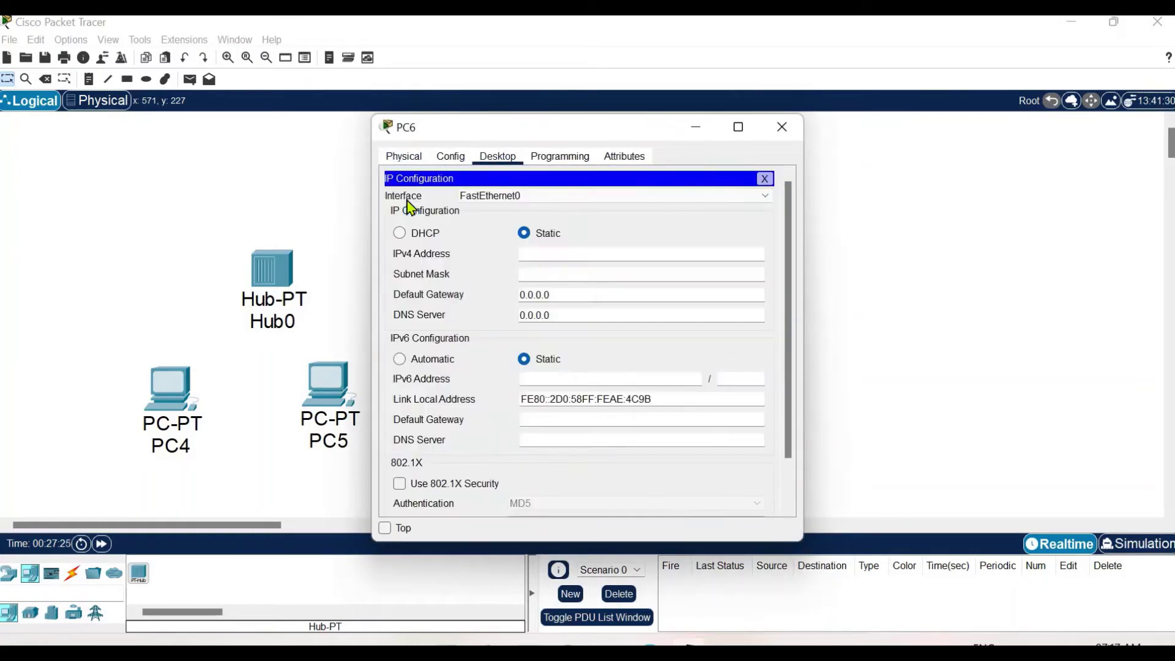
pyautogui.click(581, 261)
pyautogui.write('192.168.113.4')
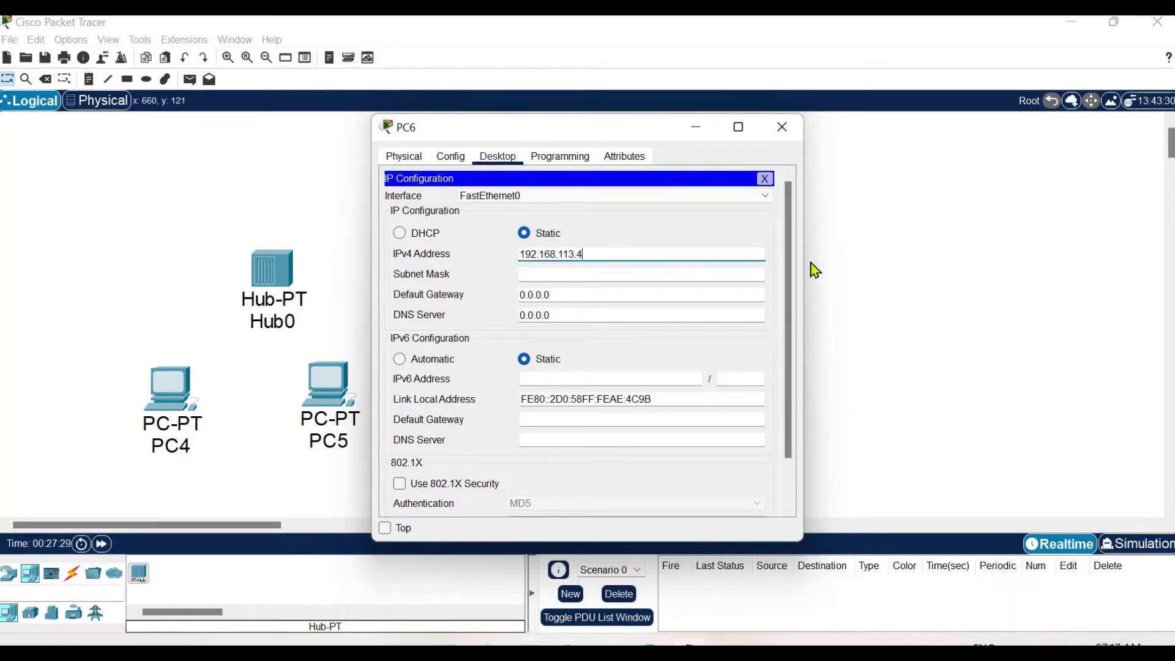
pyautogui.click(740, 274)
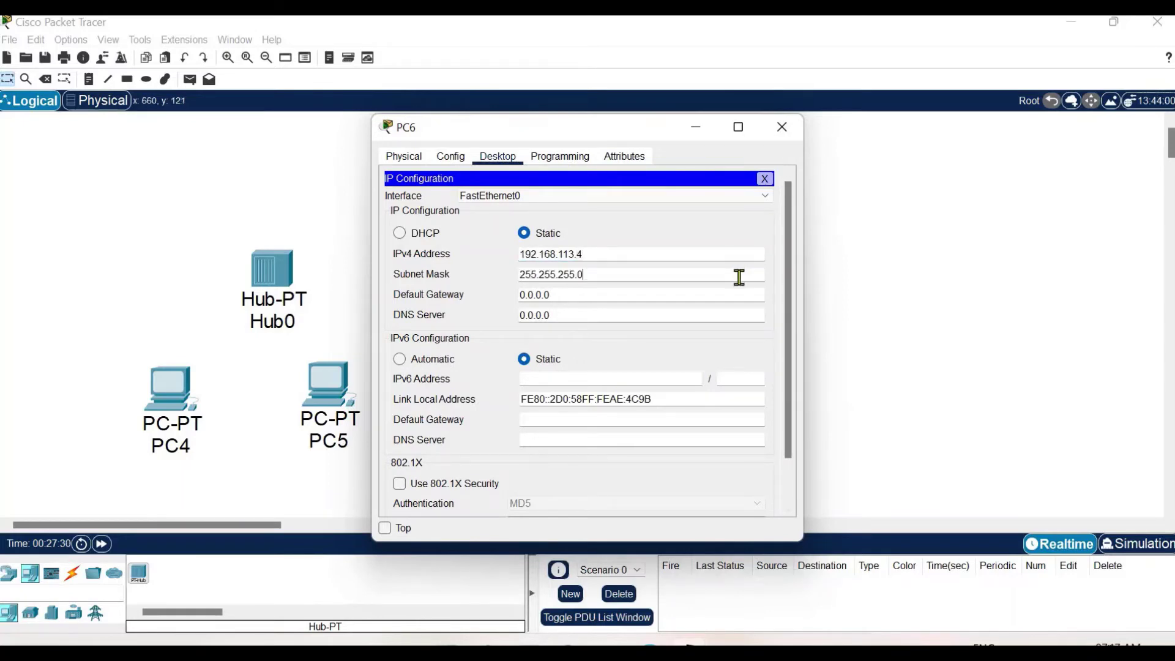
pyautogui.click(781, 136)
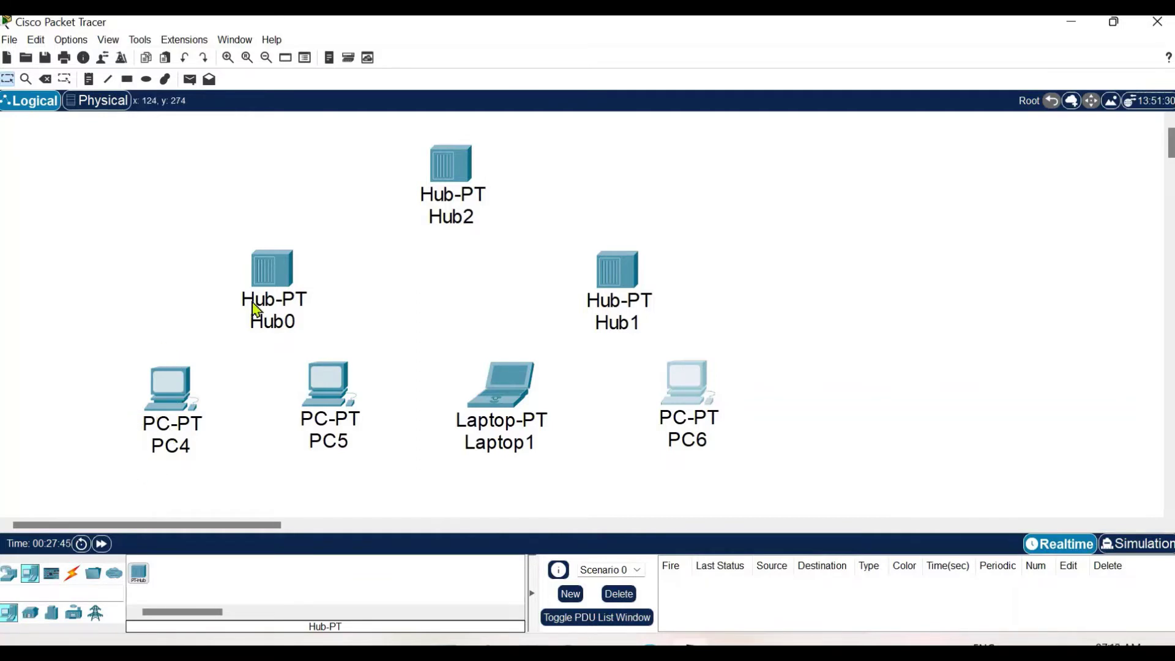
# Step: Choose the Copper Cross-Over cable for linking the hubs
pyautogui.moveTo(250, 286)
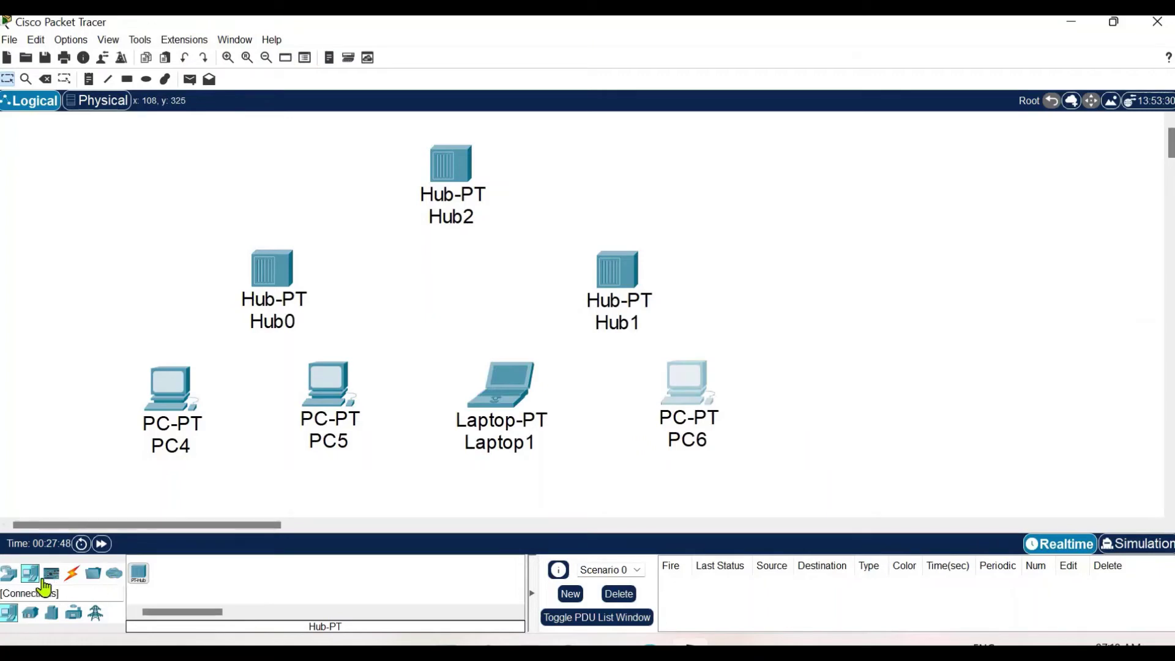
pyautogui.click(73, 582)
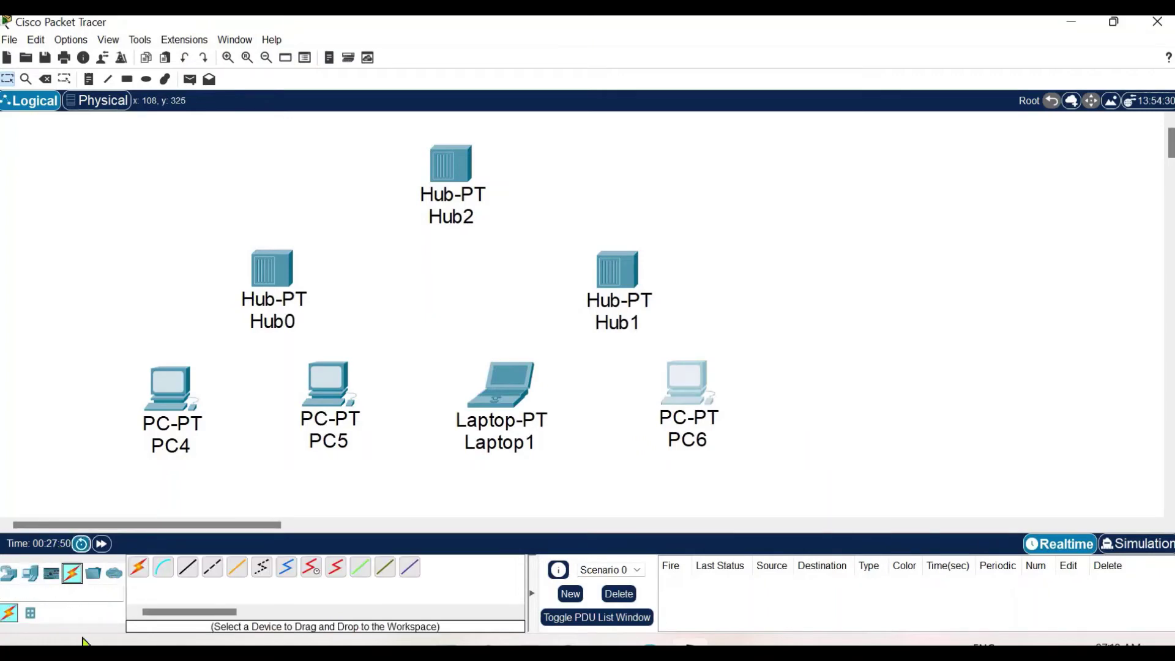
pyautogui.click(213, 569)
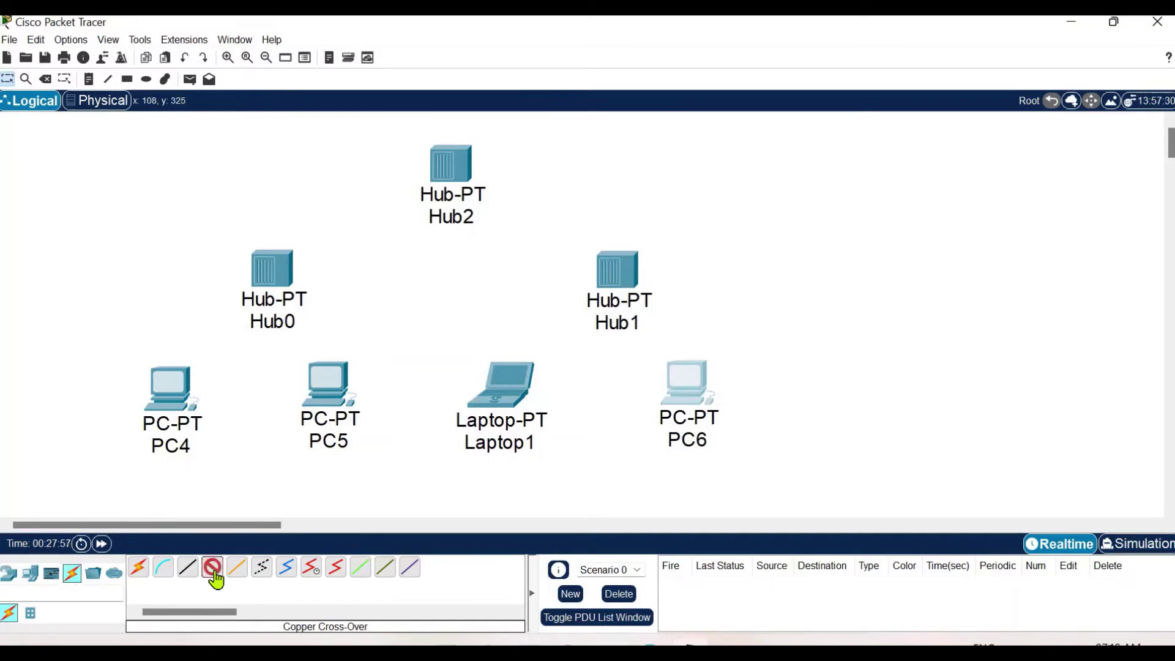
pyautogui.click(277, 269)
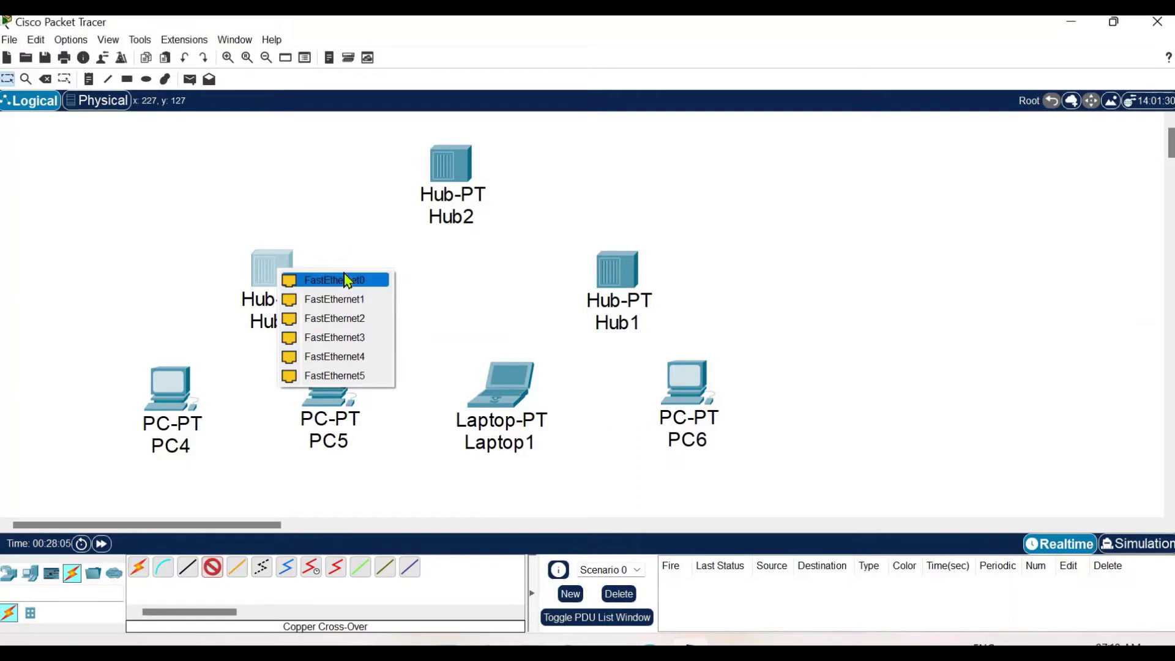
pyautogui.click(312, 285)
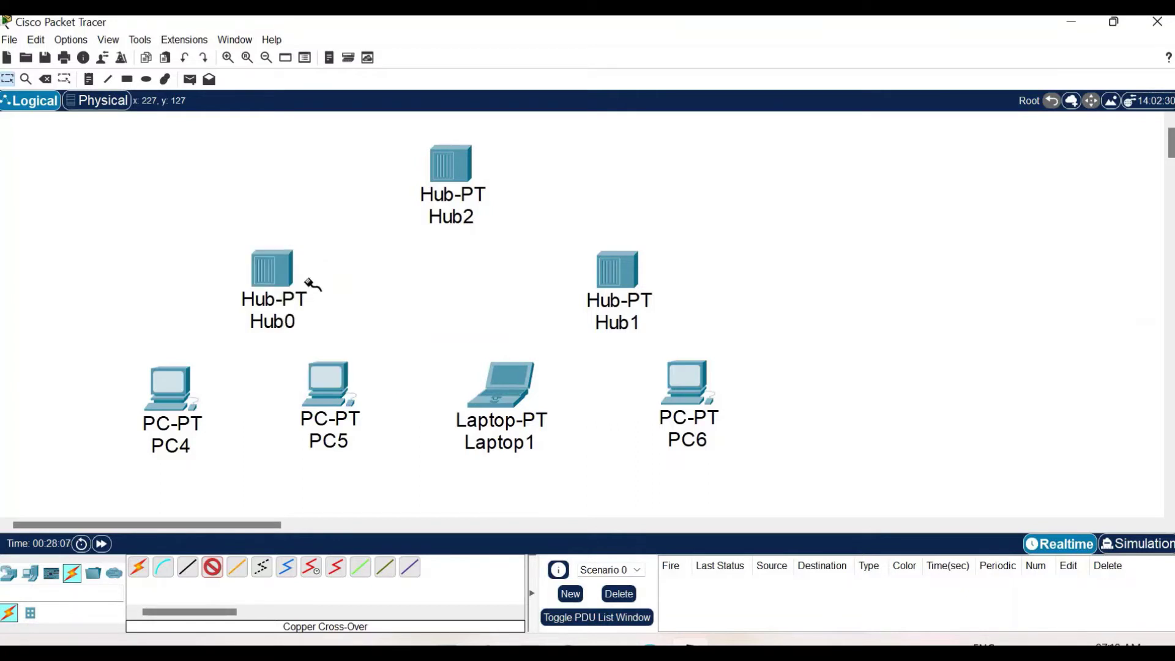
pyautogui.click(280, 269)
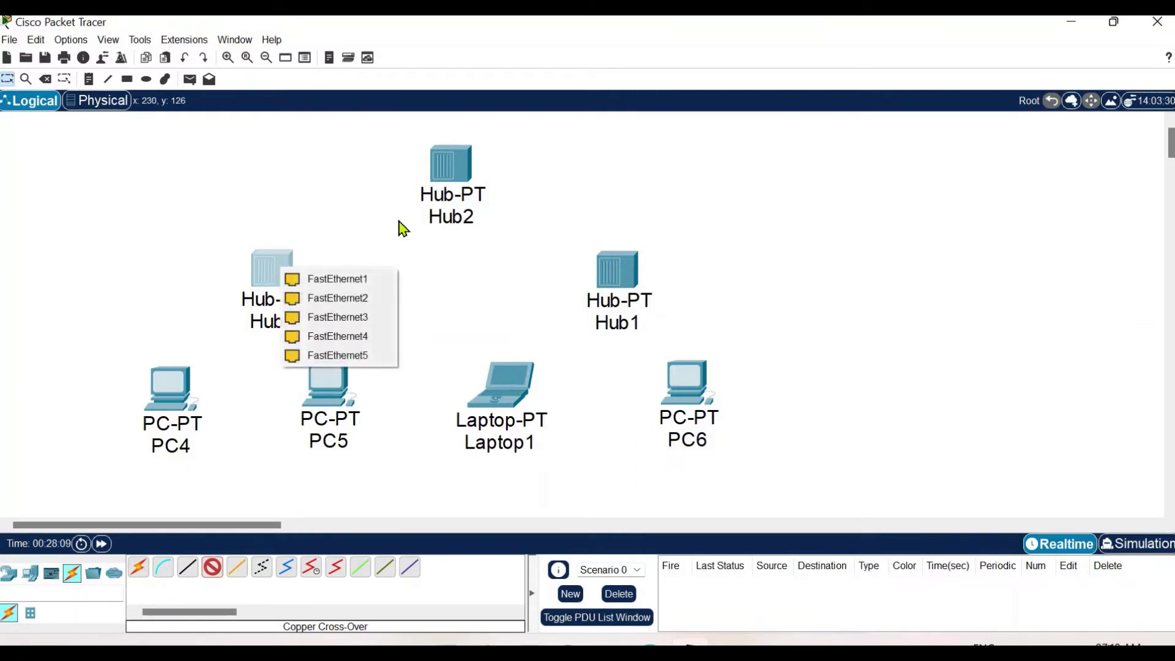
pyautogui.click(286, 265)
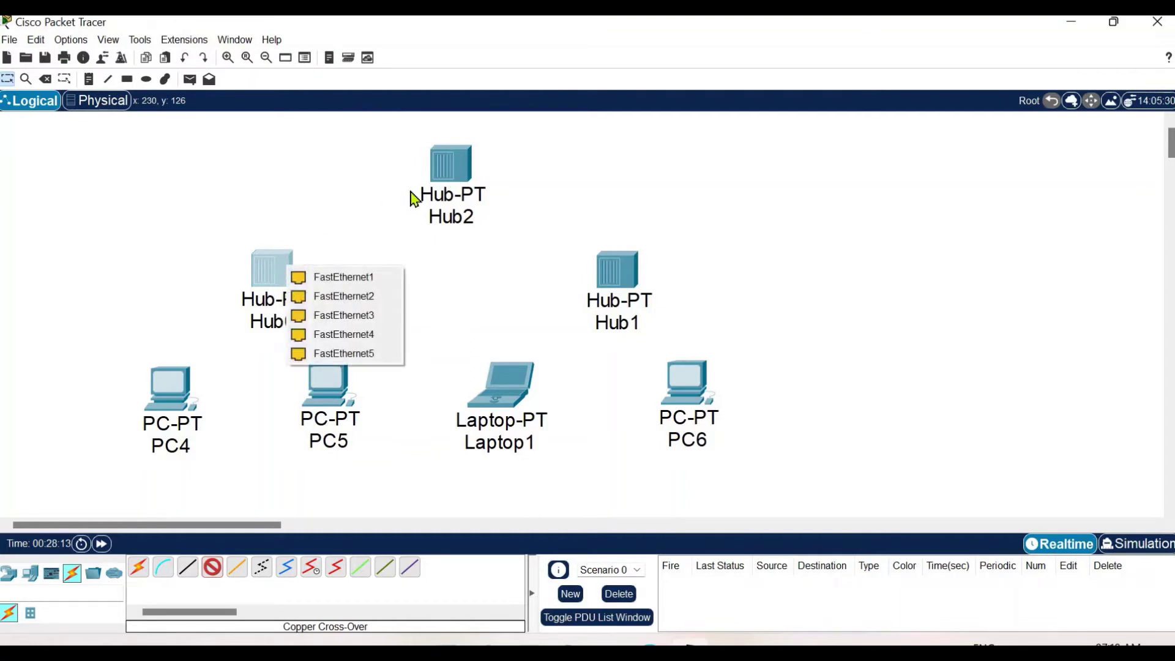
pyautogui.click(213, 569)
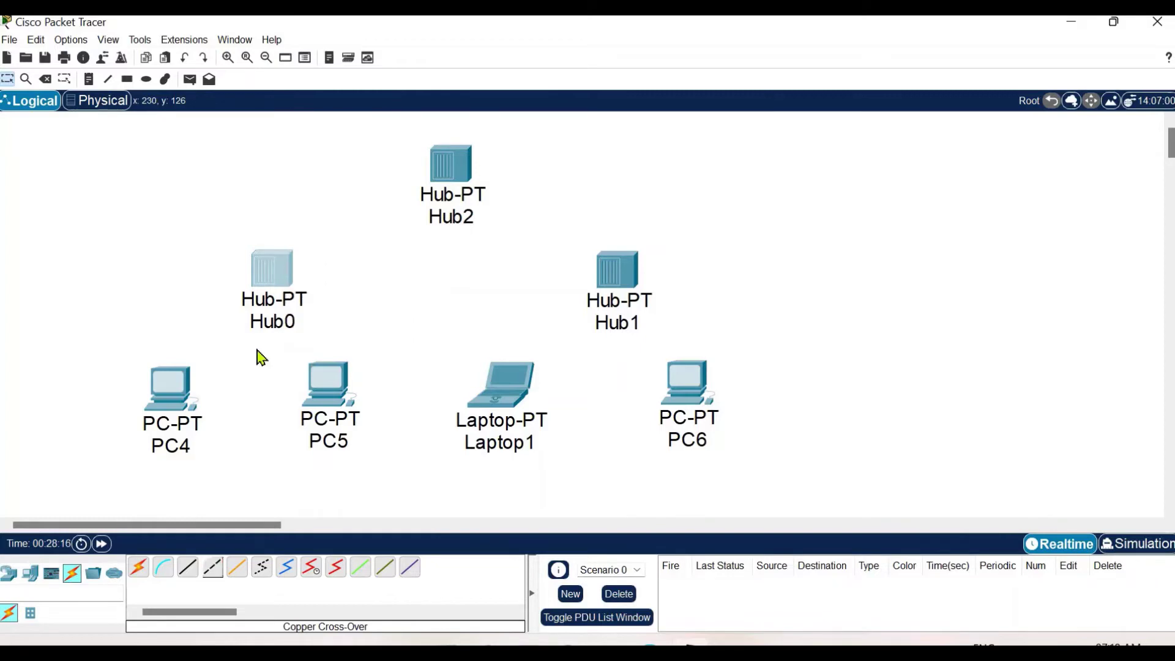
pyautogui.click(277, 283)
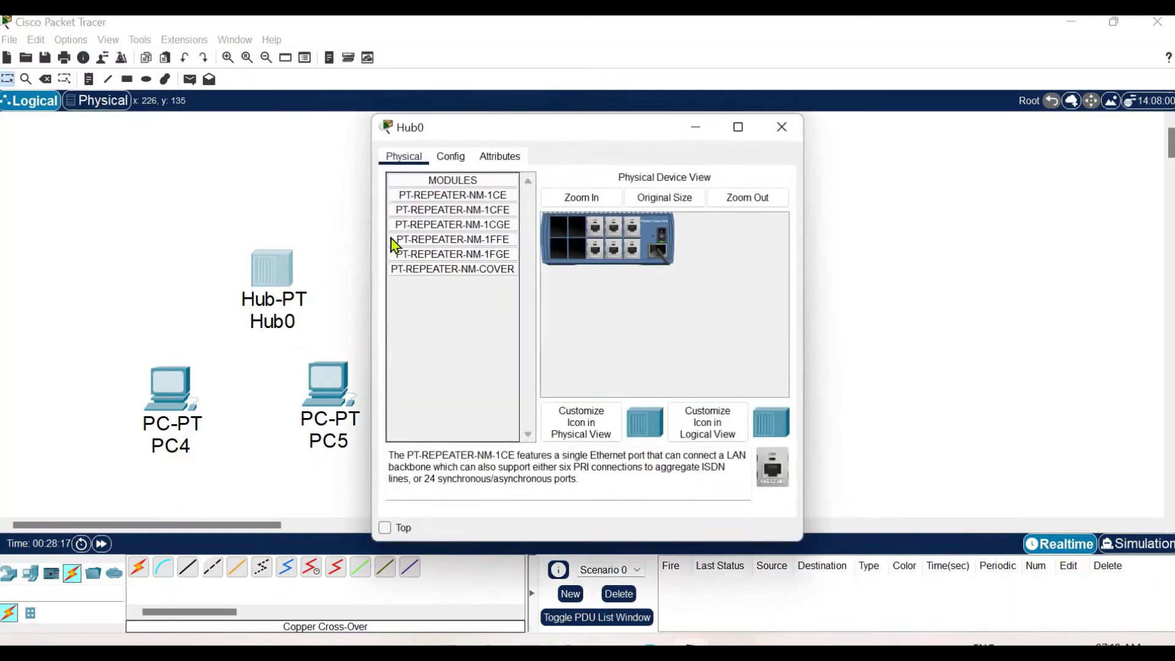
pyautogui.click(782, 127)
# Step: Link Hub0's FastEthernet0 port to Hub2's FastEthernet0 port with a Copper Cross-Over cable
pyautogui.click(213, 568)
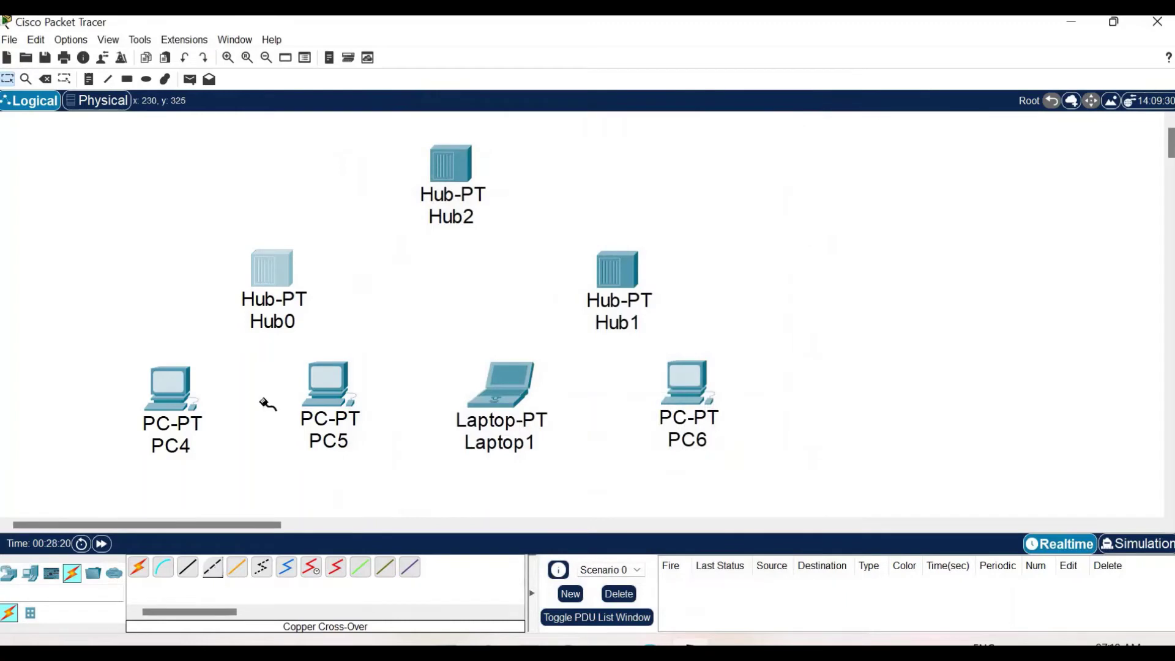
pyautogui.click(276, 287)
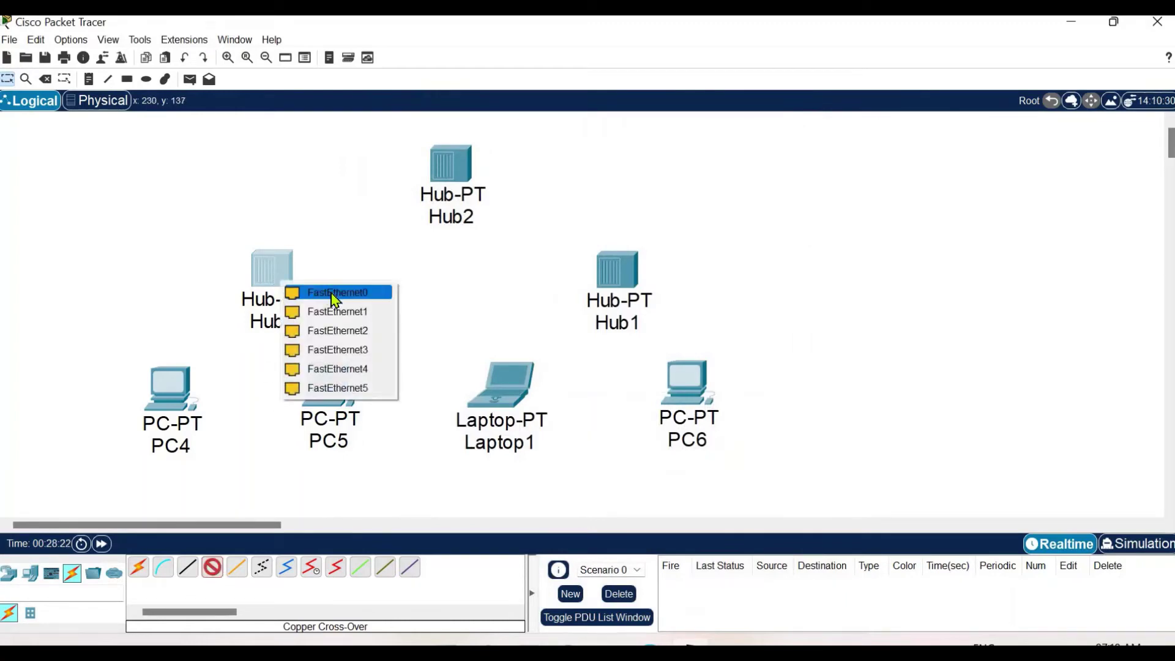
pyautogui.click(333, 293)
pyautogui.click(442, 170)
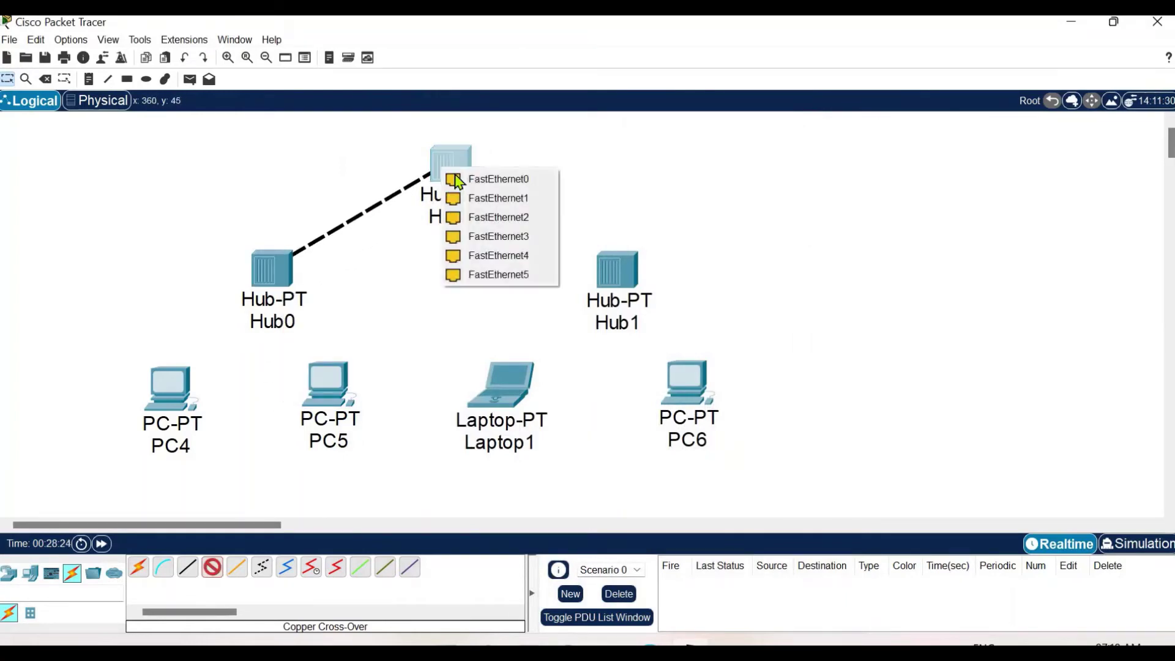
pyautogui.click(469, 179)
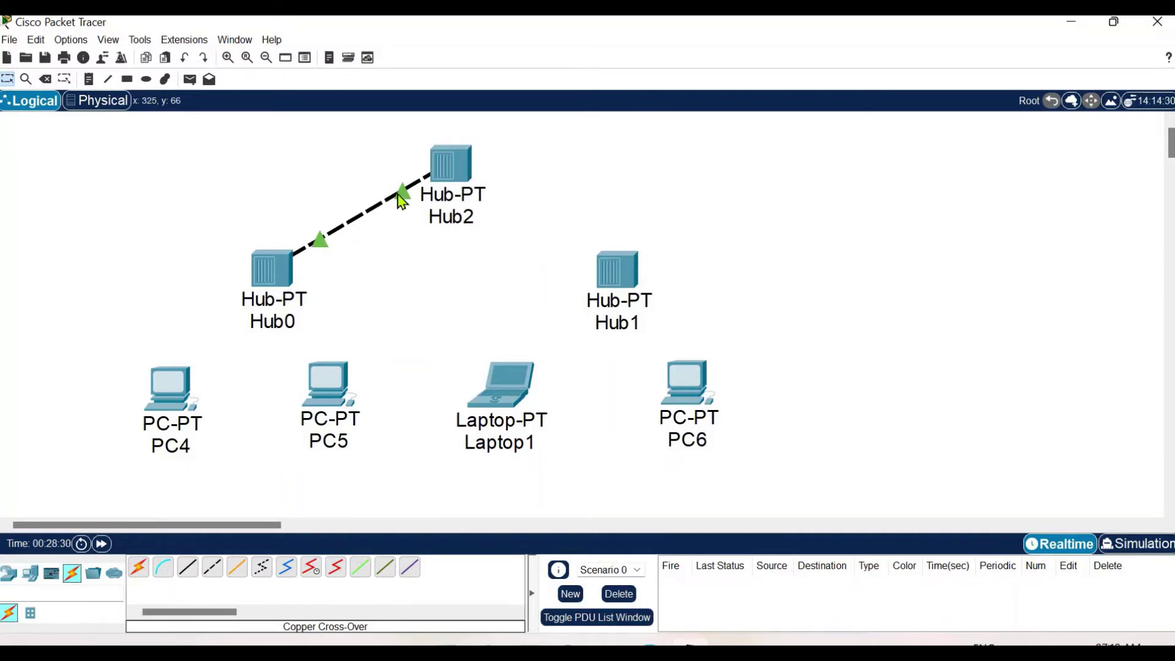
# Step: Link Hub1 to Hub2 with an automatically chosen connection type
pyautogui.click(139, 572)
pyautogui.click(615, 267)
pyautogui.click(452, 162)
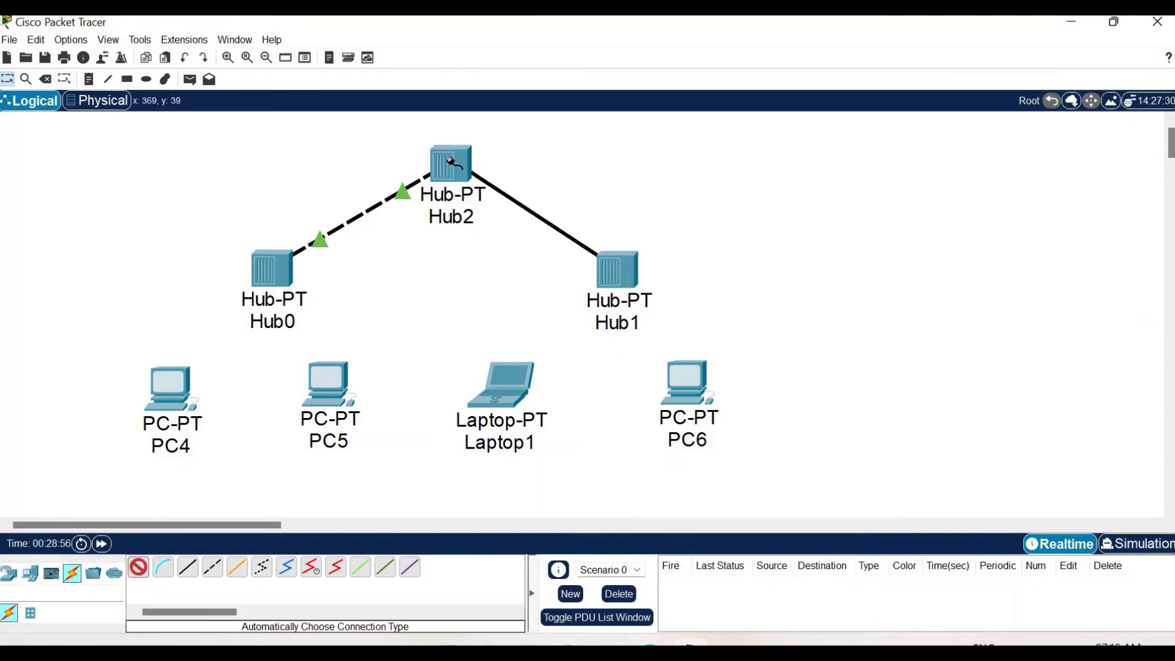
pyautogui.click(453, 164)
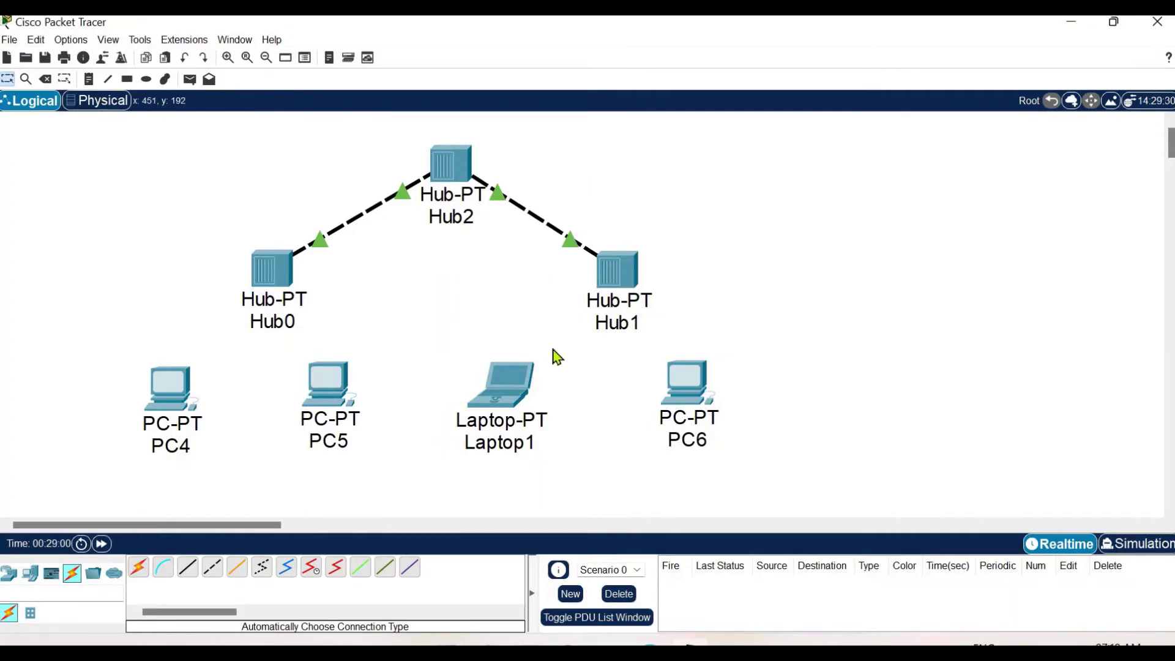
# Step: Connect PC4 and PC5 to Hub0 with automatically chosen cables and shift both PCs slightly away from the hub
pyautogui.click(138, 571)
pyautogui.click(176, 401)
pyautogui.click(272, 272)
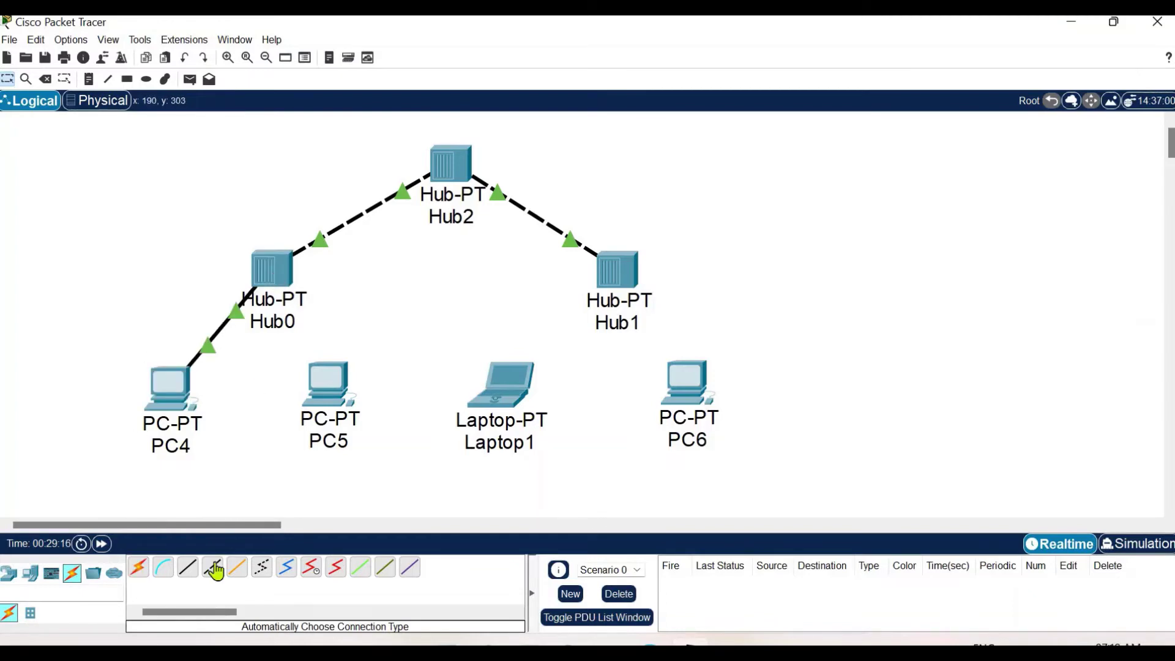
pyautogui.click(138, 569)
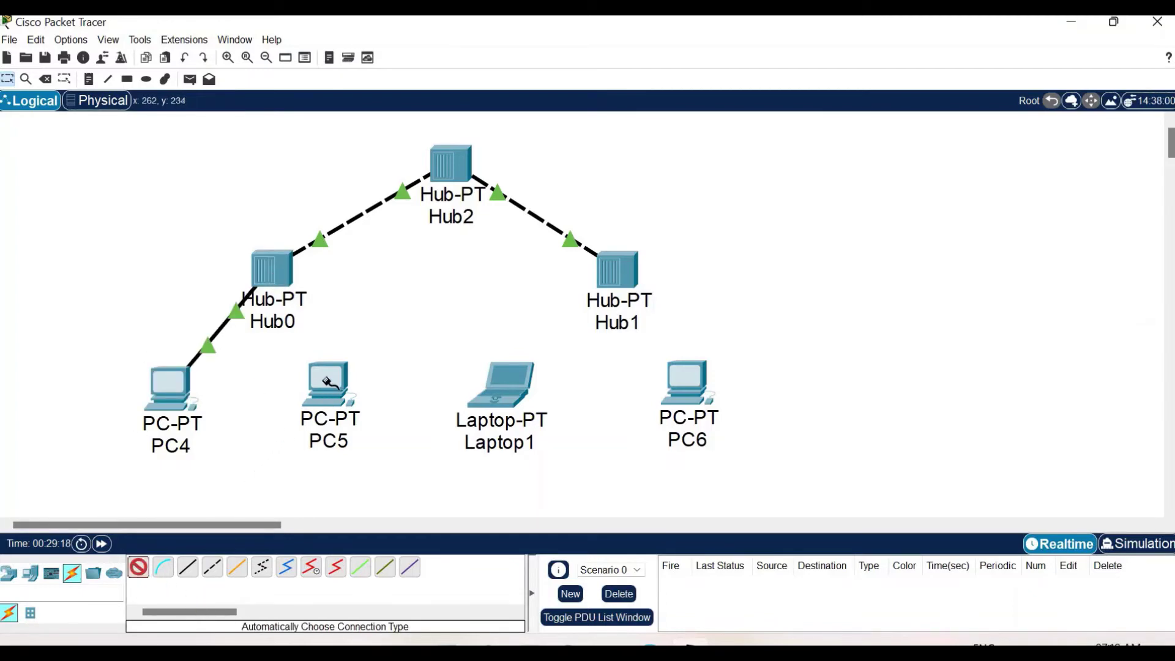
pyautogui.click(330, 382)
pyautogui.click(273, 276)
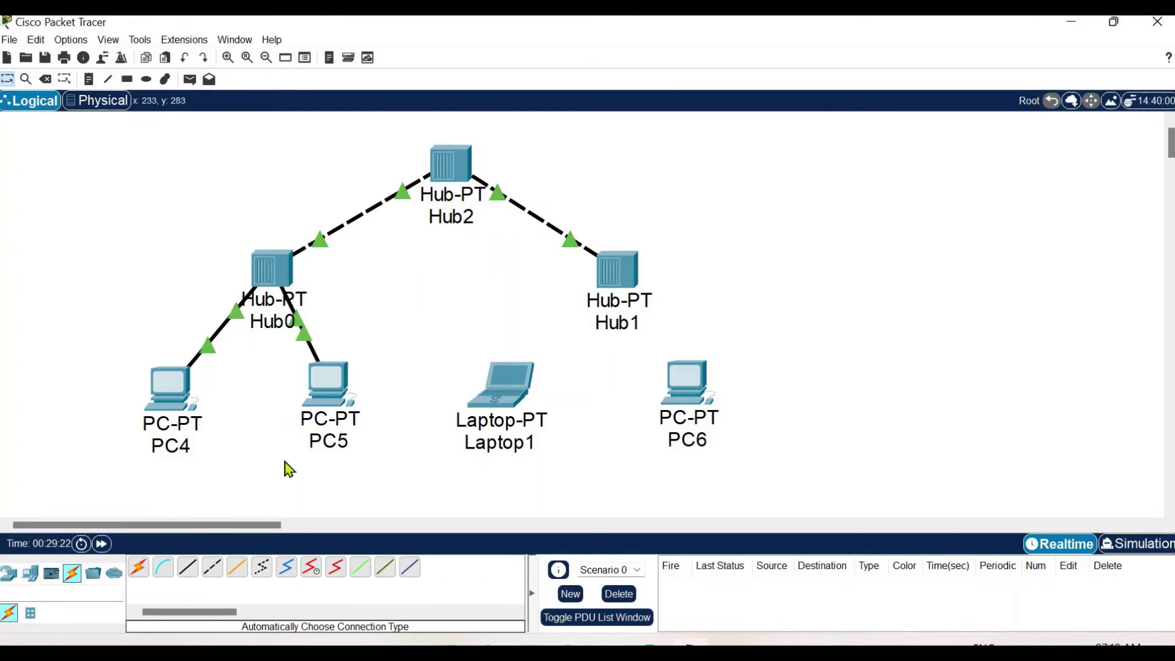
pyautogui.moveTo(340, 413); pyautogui.dragTo(345, 436)
pyautogui.moveTo(157, 396); pyautogui.dragTo(145, 401)
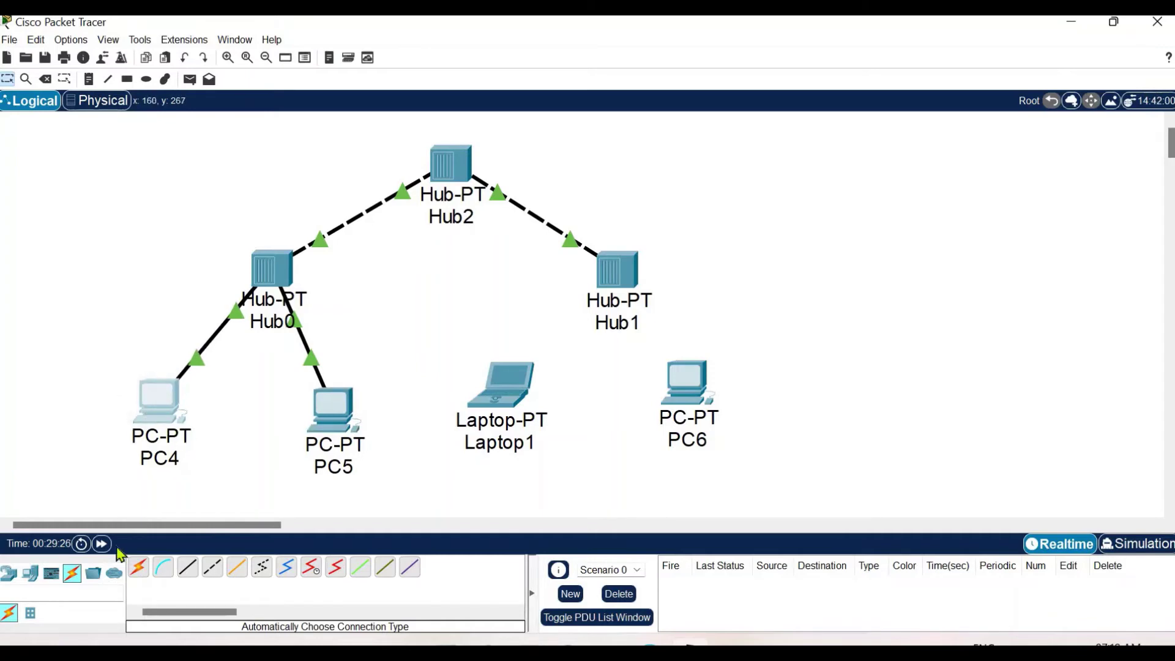
# Step: Connect Laptop1 and PC6 to Hub1 with automatically chosen cables and shift PC6 slightly away from the hub
pyautogui.click(137, 570)
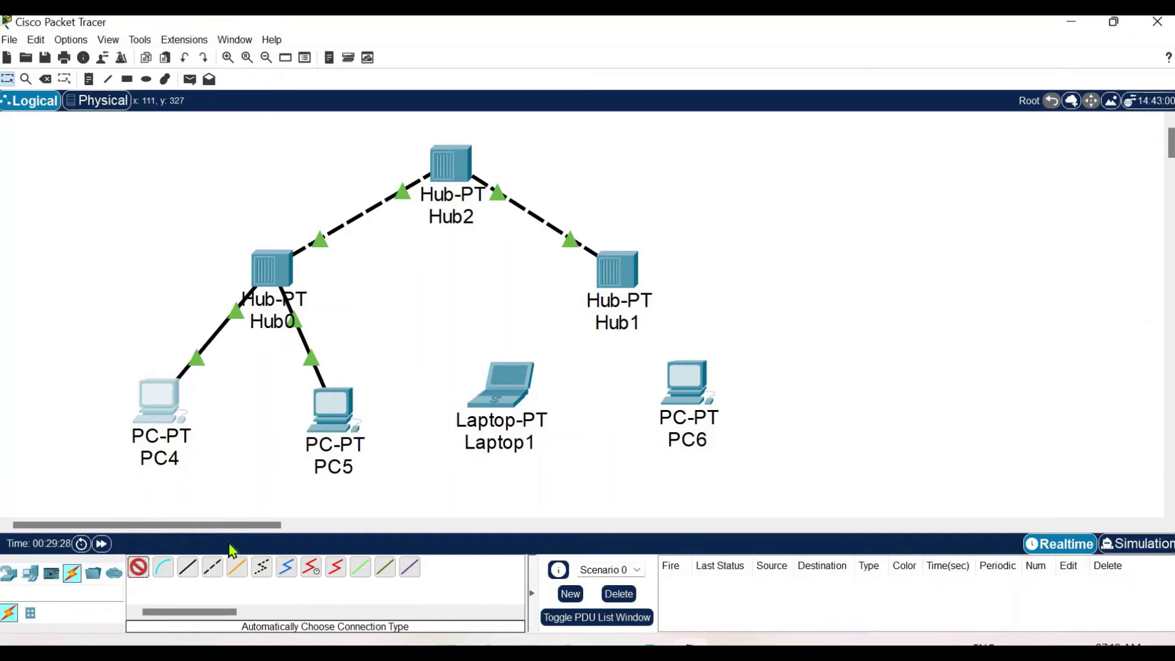
pyautogui.click(497, 386)
pyautogui.click(618, 269)
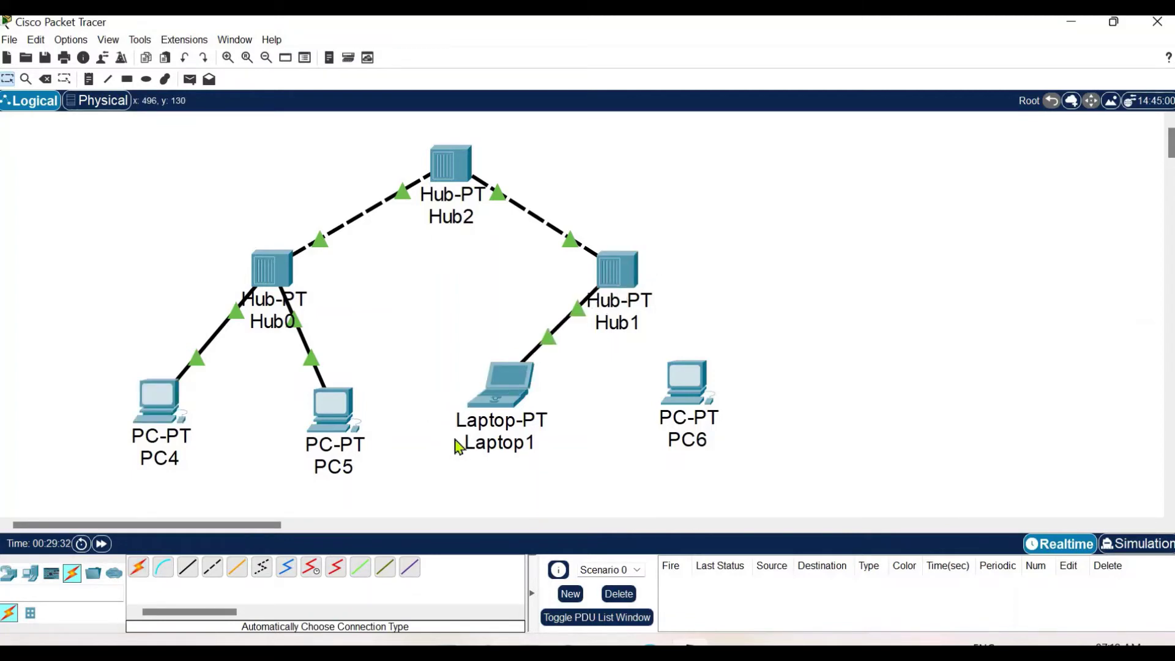
pyautogui.click(140, 574)
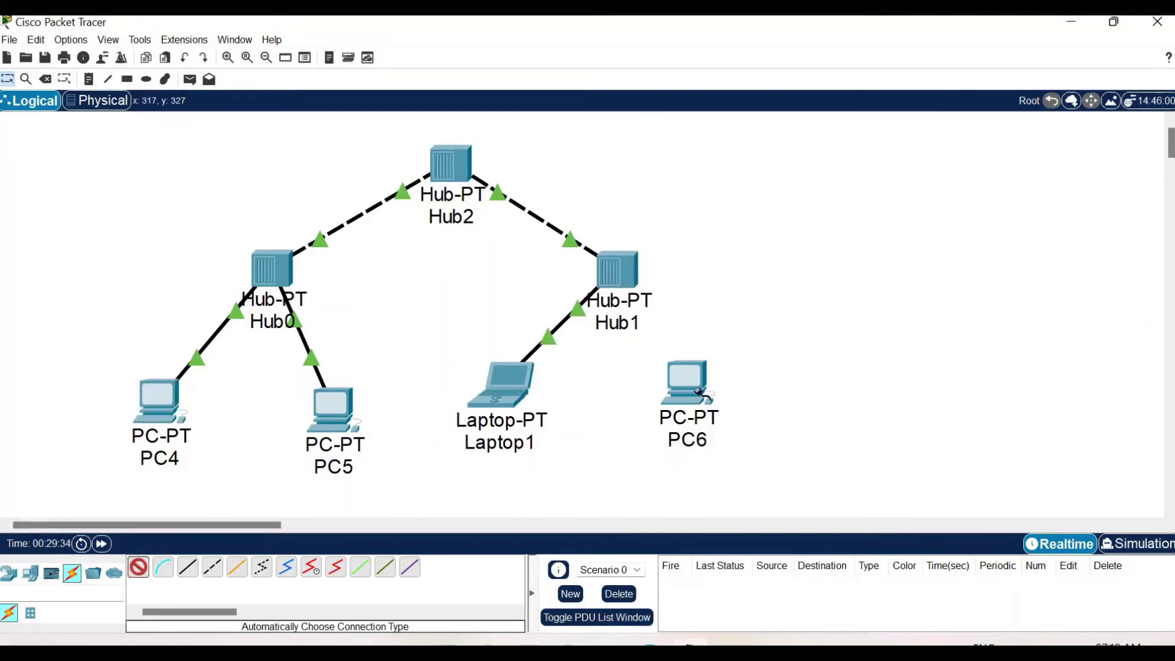
pyautogui.click(648, 309)
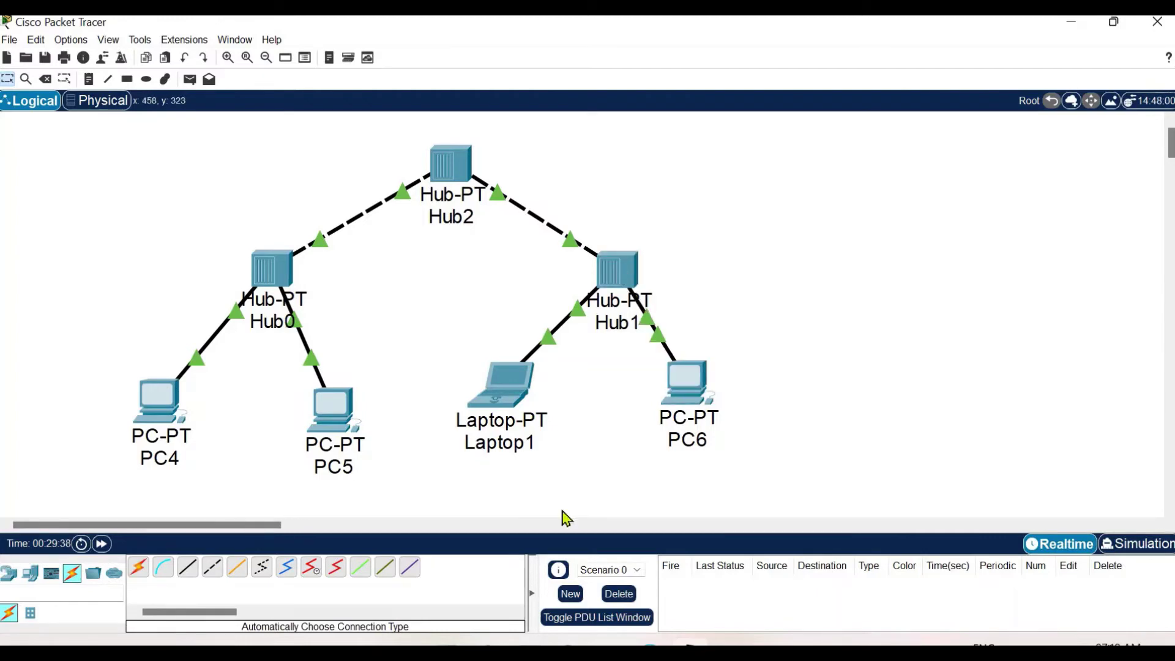
pyautogui.moveTo(696, 398); pyautogui.dragTo(708, 410)
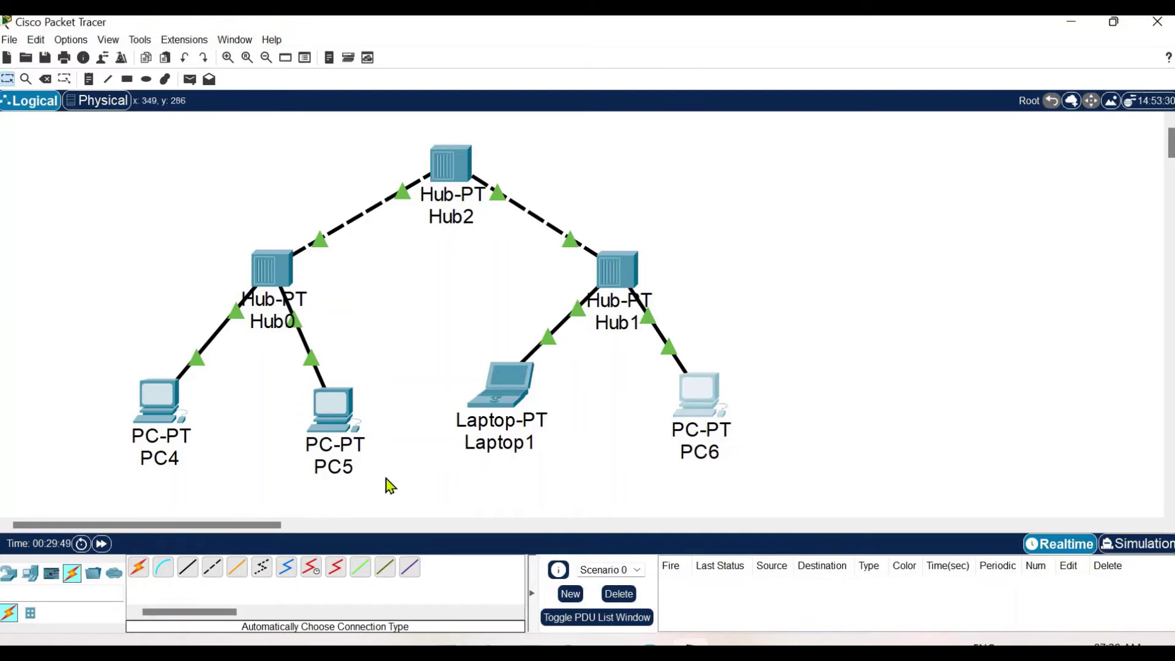
# Step: Send a simple PDU from PC4 to Laptop1 to test the connection across the hubs
pyautogui.moveTo(258, 530); pyautogui.dragTo(266, 530)
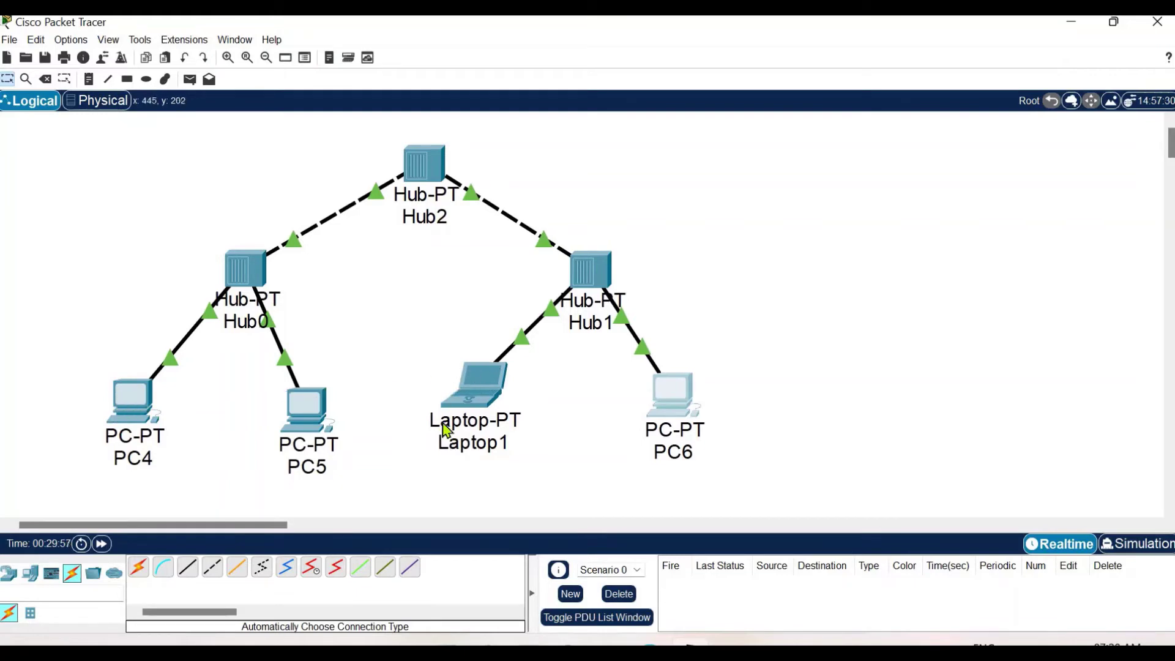
pyautogui.click(190, 80)
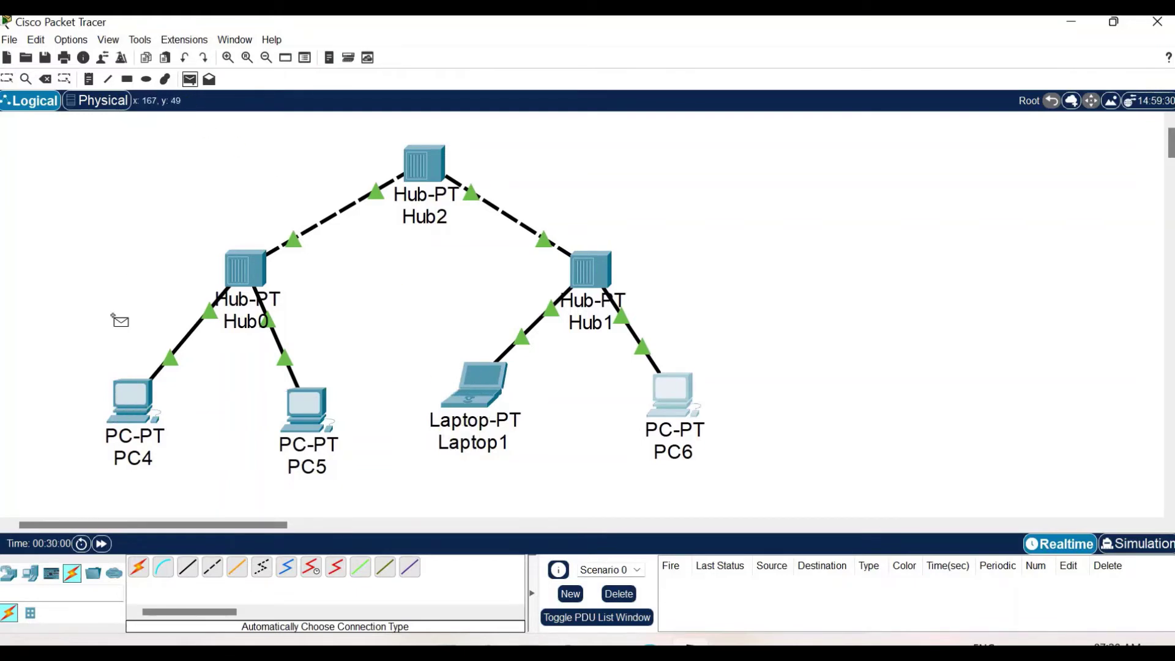
pyautogui.click(114, 404)
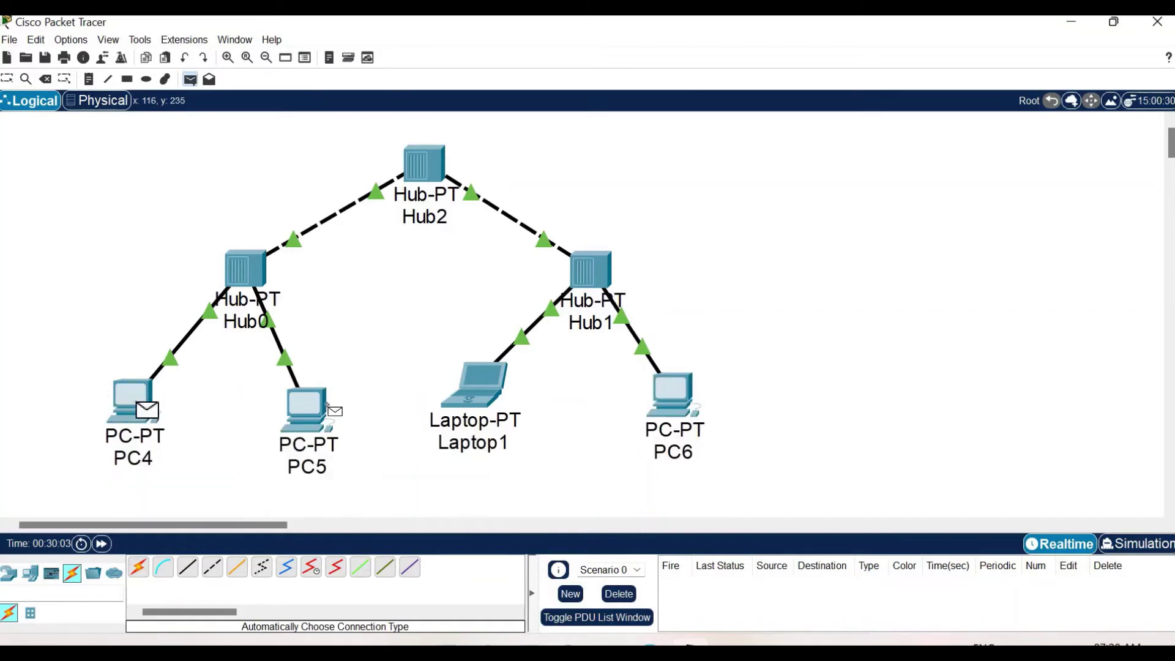
pyautogui.click(463, 403)
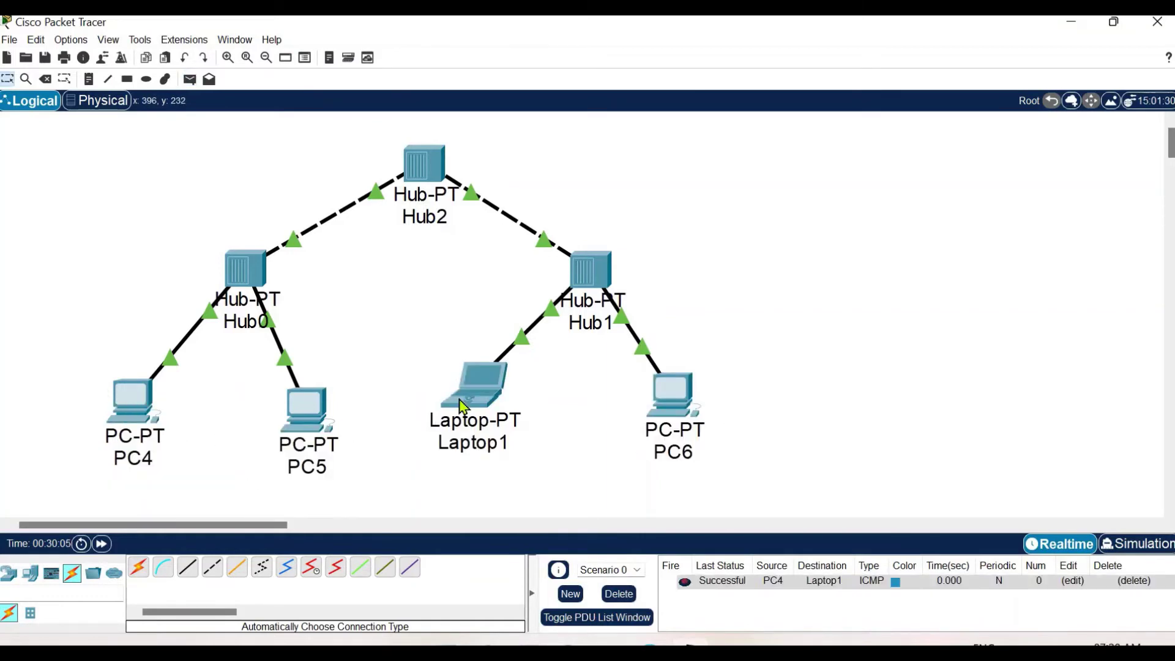
# Step: Play the PC4-to-Laptop1 PDU in simulation mode and follow how the packet travels through the hubs
pyautogui.click(702, 582)
pyautogui.click(1142, 545)
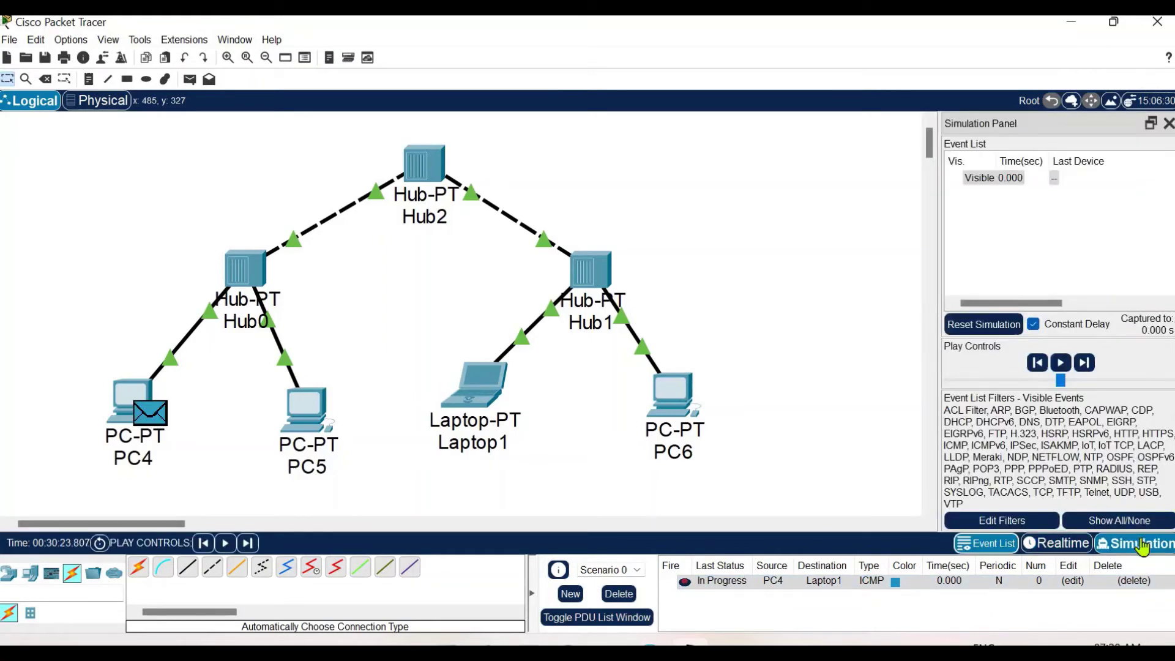
pyautogui.click(1061, 362)
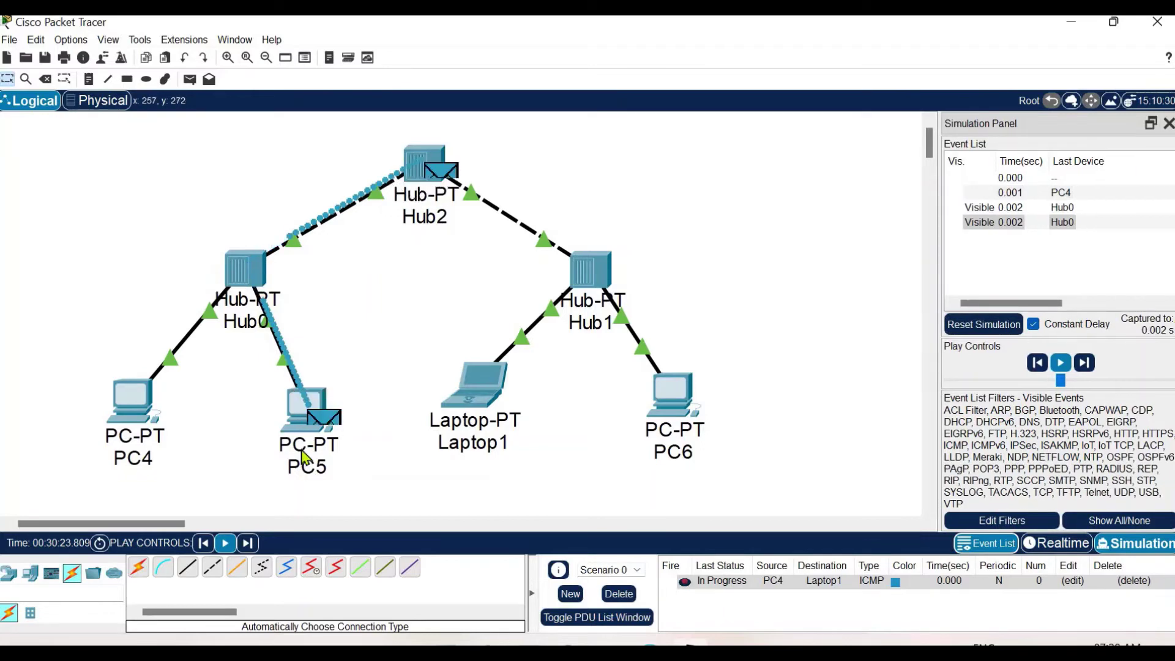
pyautogui.moveTo(303, 456)
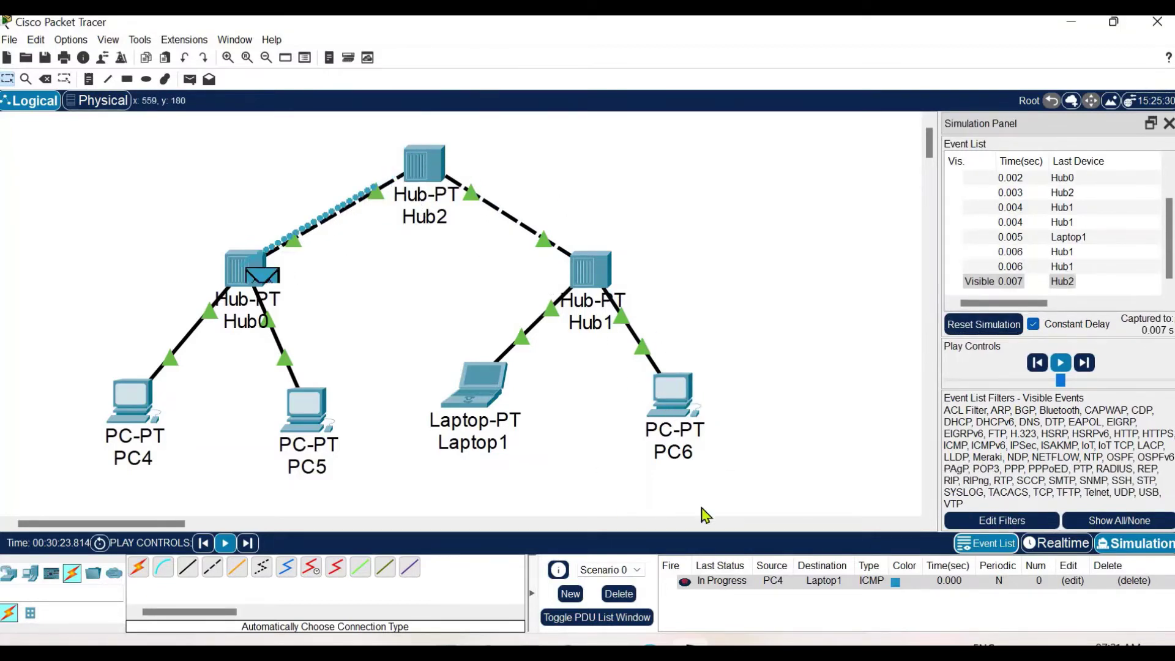
pyautogui.moveTo(692, 424)
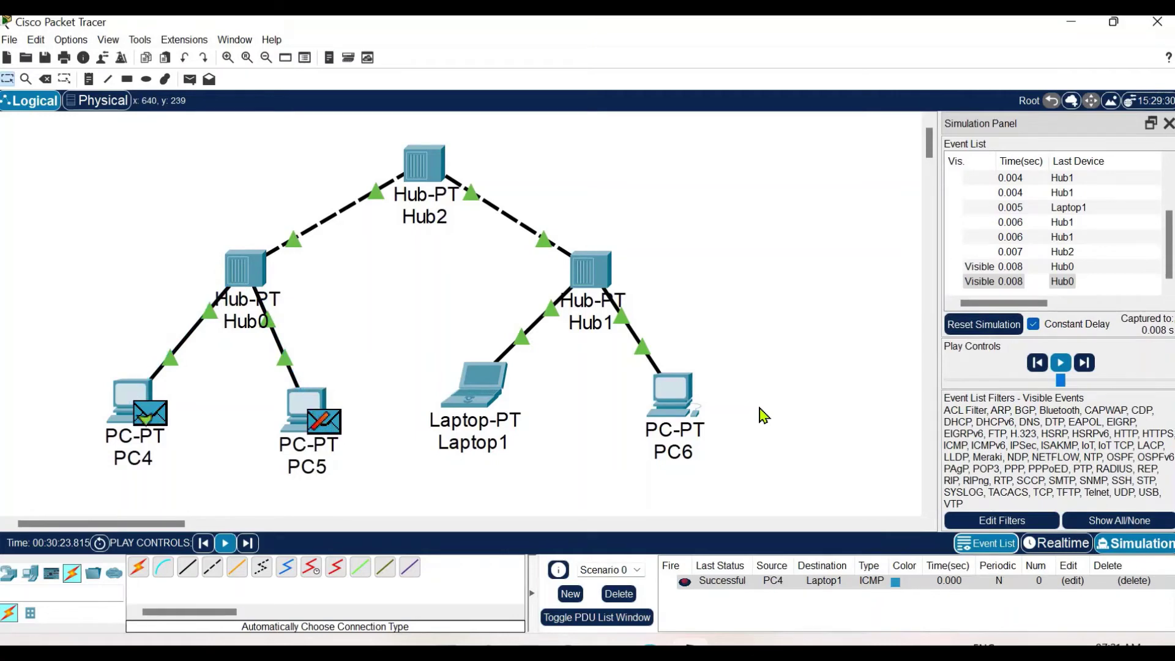
# Step: Return to real-time mode and delete the PC4-to-Laptop1 PDU from the scenario
pyautogui.click(1062, 544)
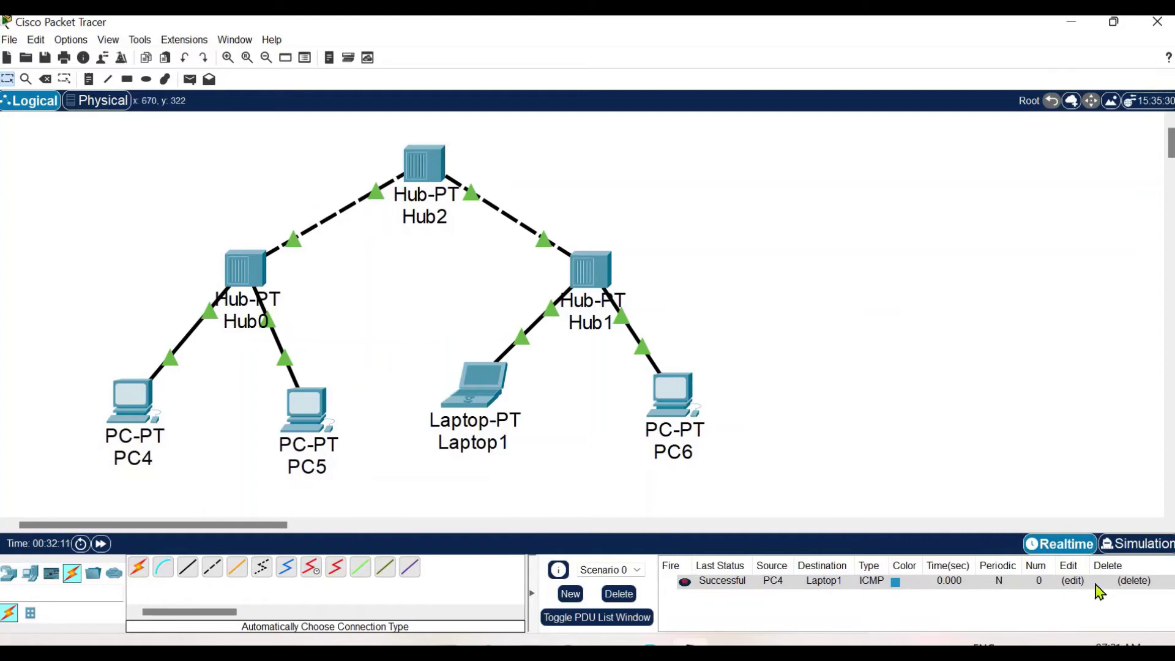
pyautogui.click(1128, 581)
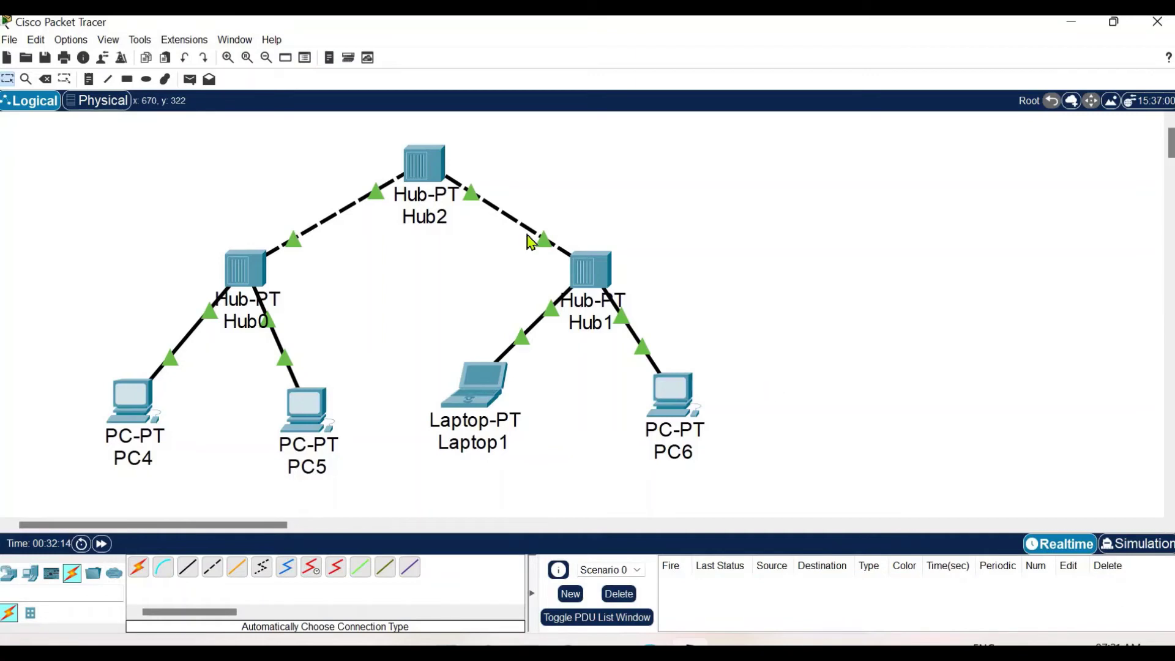
# Step: Delete Hub2, the hub linking Hub0 and Hub1, from the topology
pyautogui.click(430, 172)
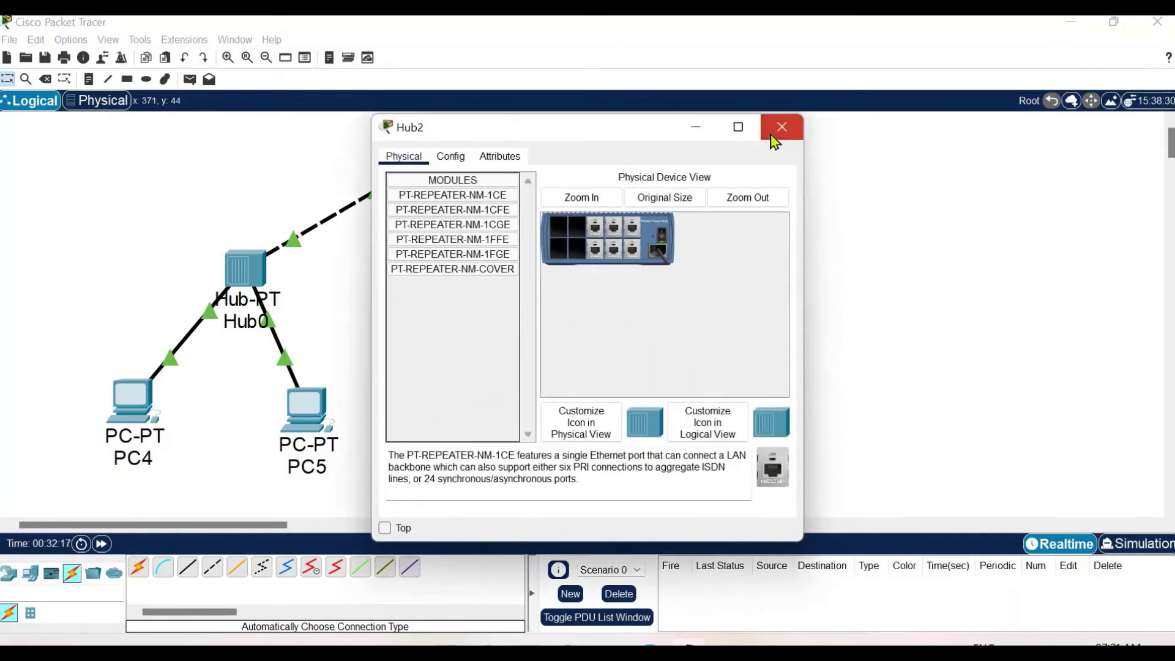
pyautogui.click(771, 134)
pyautogui.press('Delete')
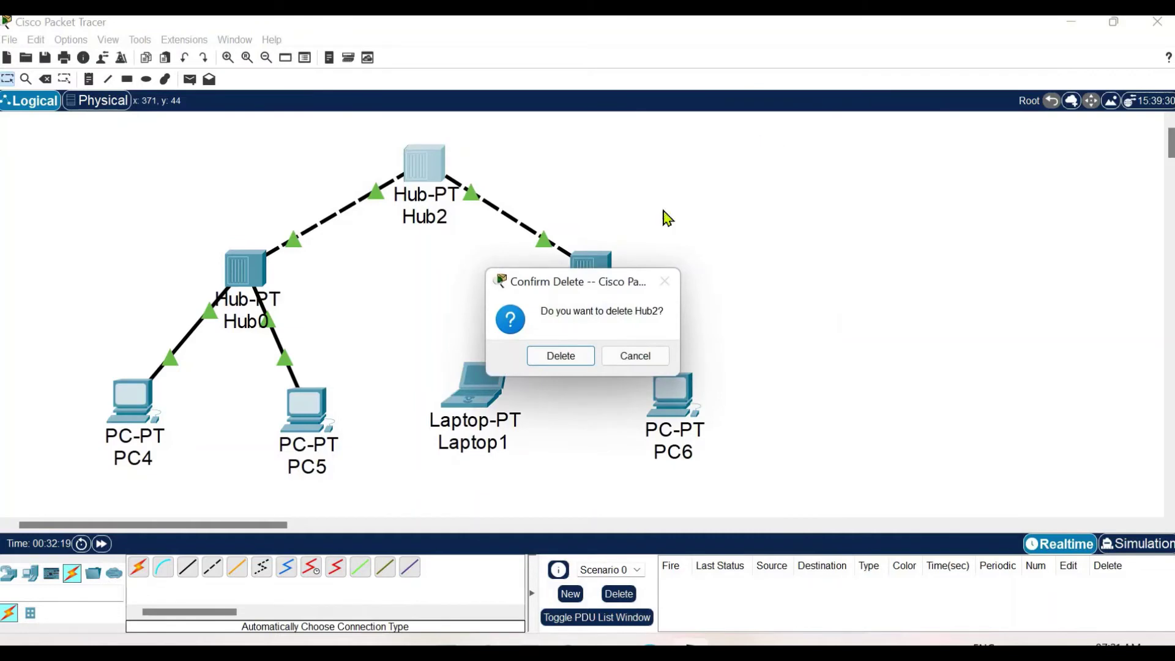
pyautogui.click(560, 356)
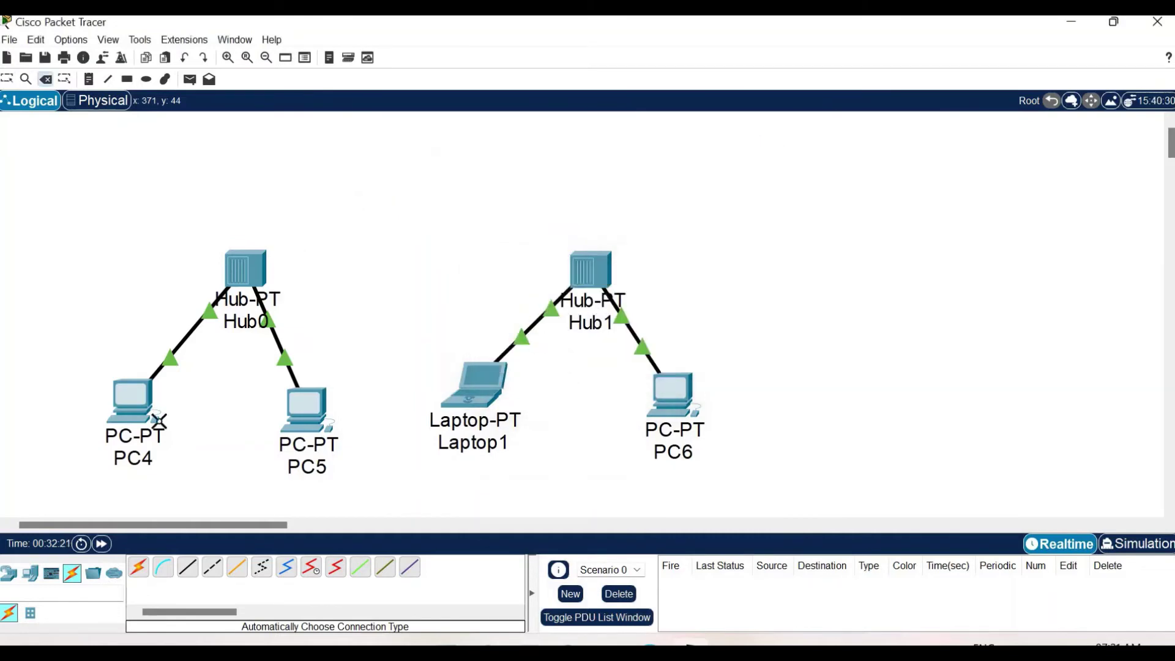
# Step: Search the device library for "switch" and place a Switch-PT above and between Hub0 and Hub1
pyautogui.click(44, 594)
pyautogui.write('switch')
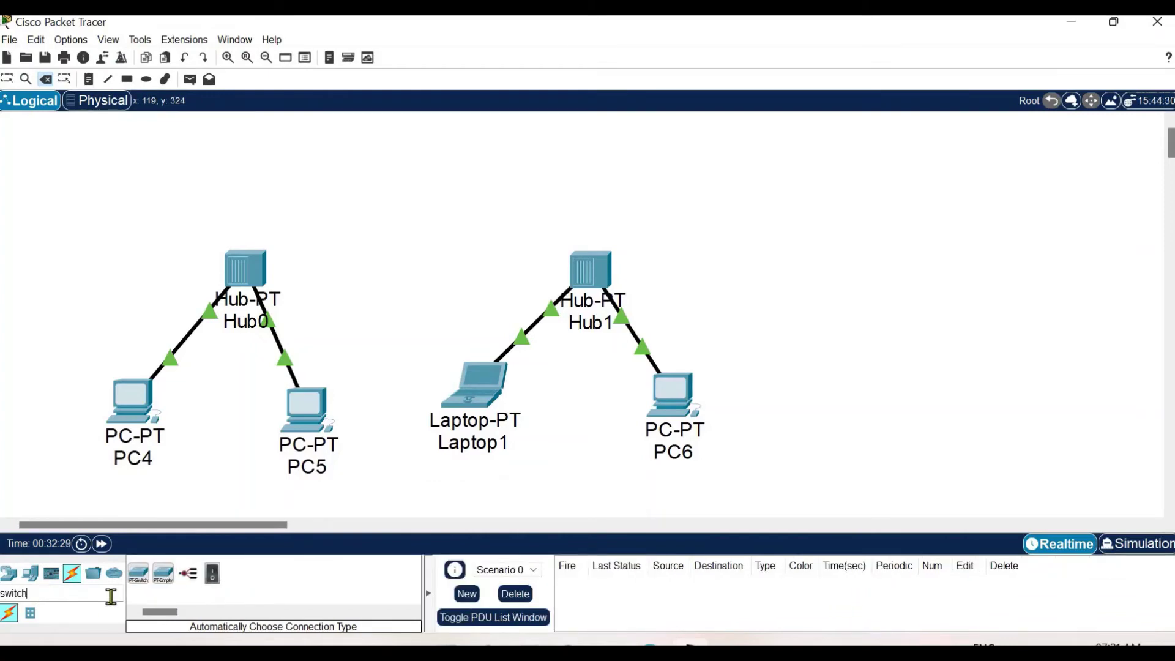
pyautogui.click(138, 573)
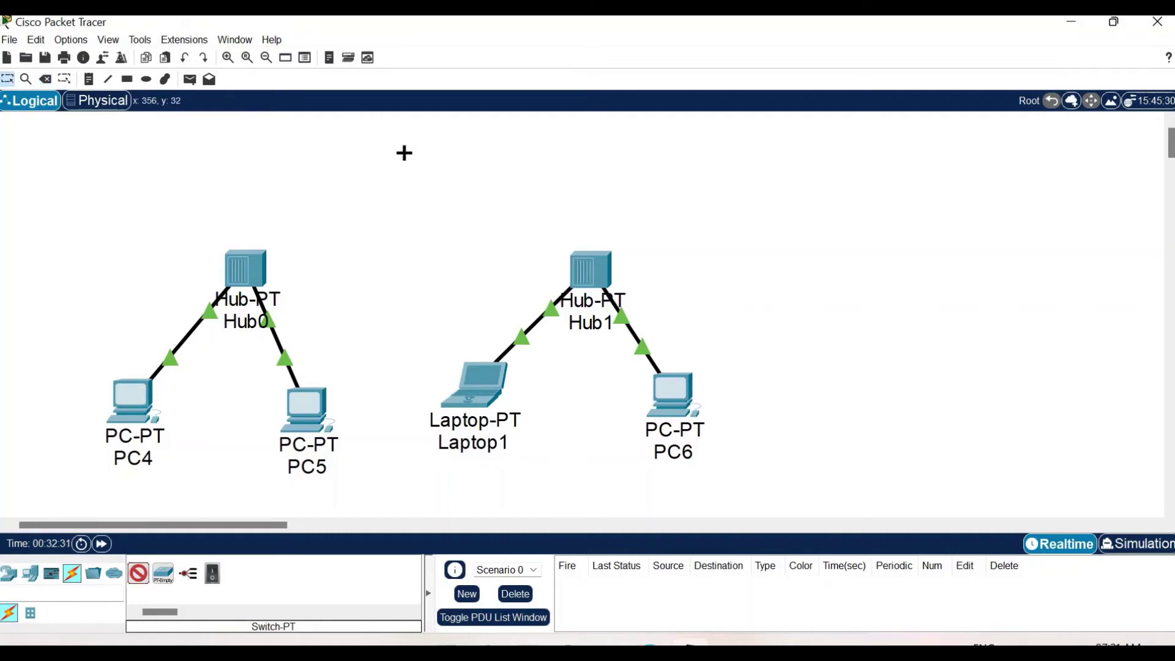
pyautogui.click(408, 162)
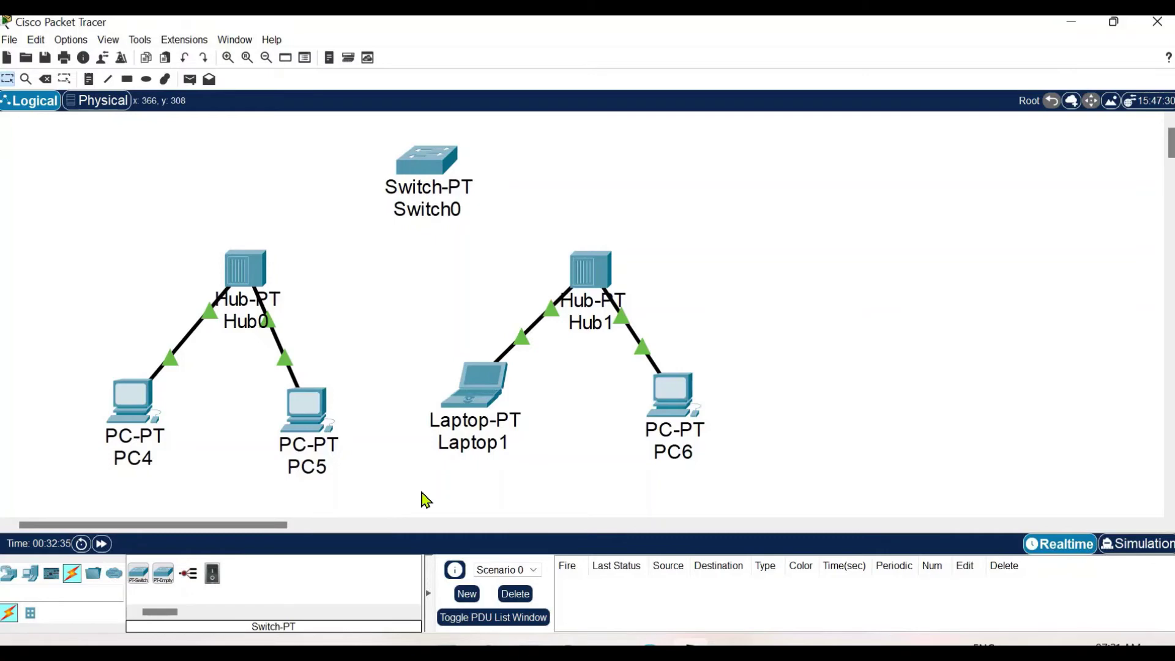
# Step: Connect Hub0 and Hub1 to Switch0 with automatically chosen cables
pyautogui.click(75, 575)
pyautogui.click(138, 567)
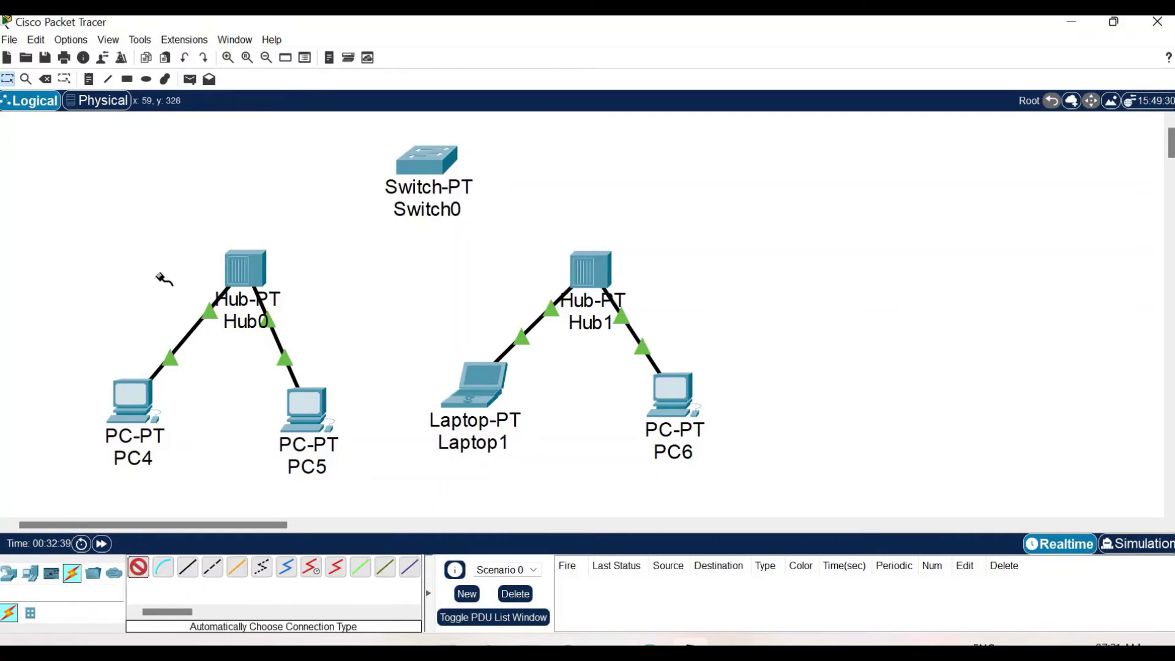
pyautogui.click(246, 268)
pyautogui.click(419, 157)
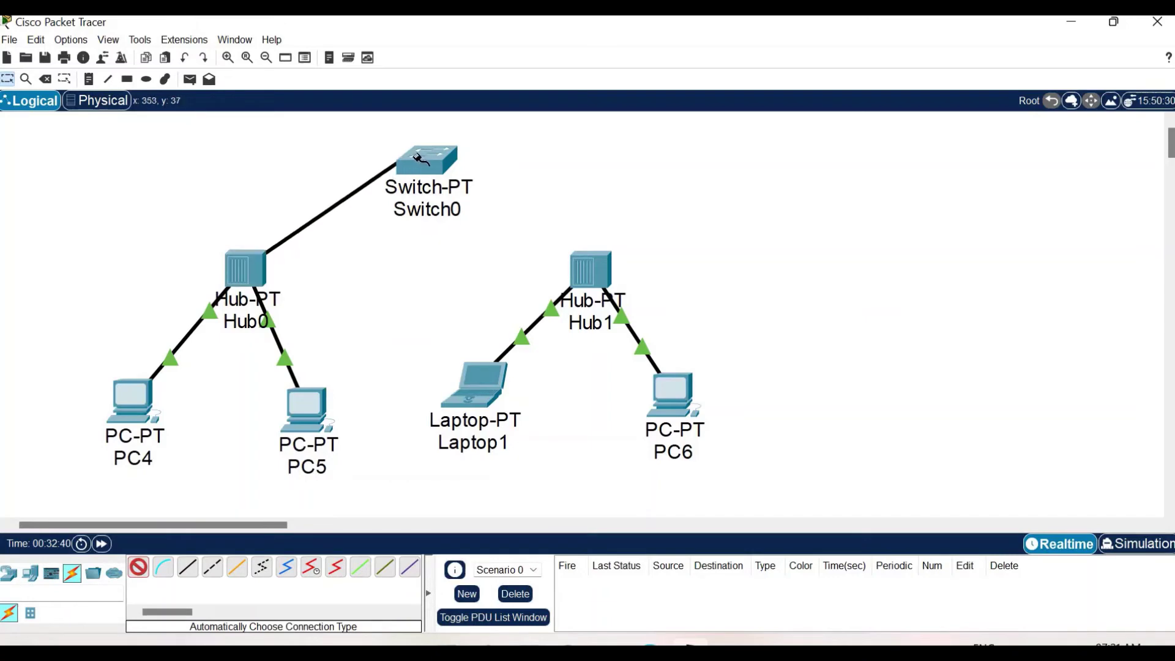
pyautogui.click(419, 158)
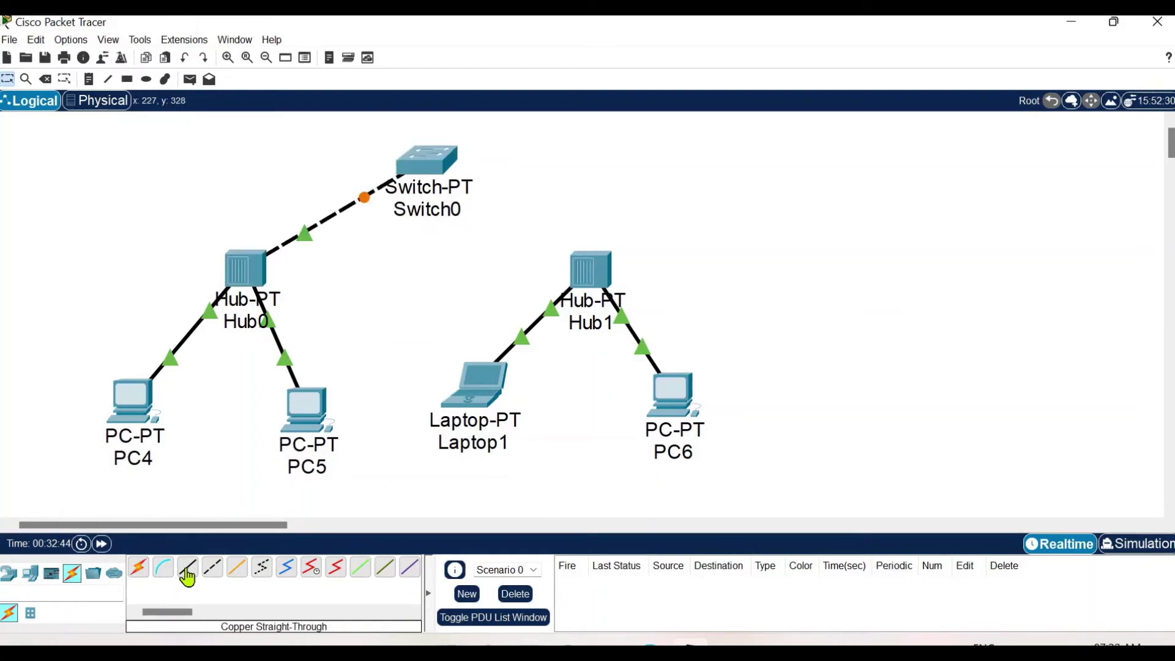
pyautogui.click(140, 576)
pyautogui.click(591, 275)
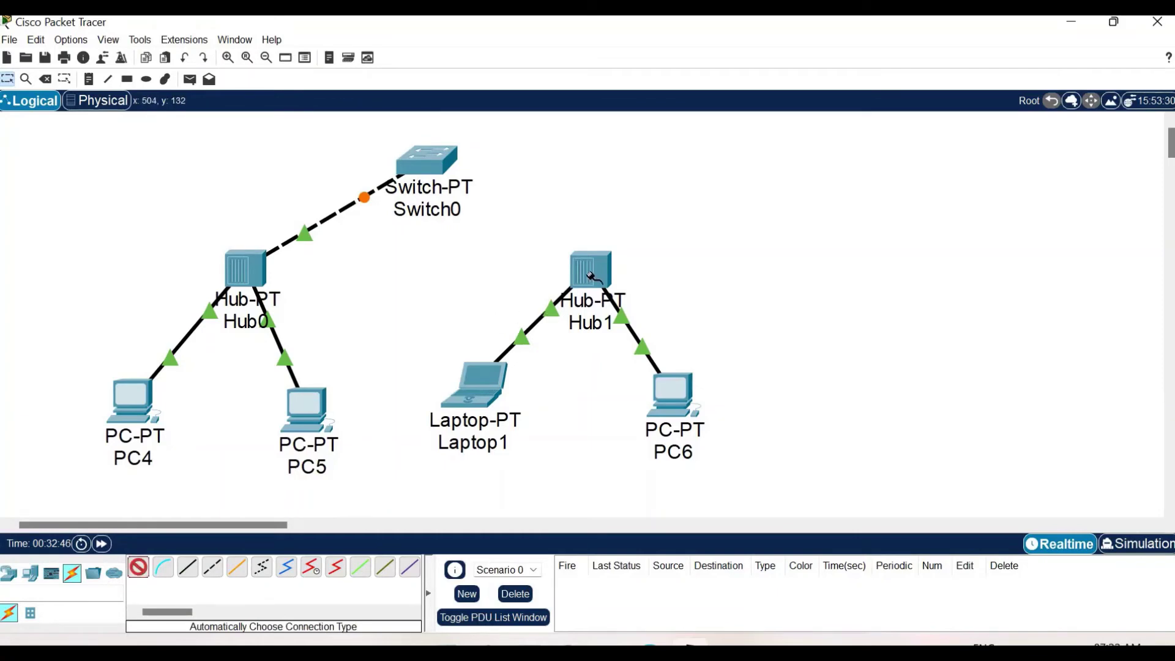
pyautogui.click(445, 159)
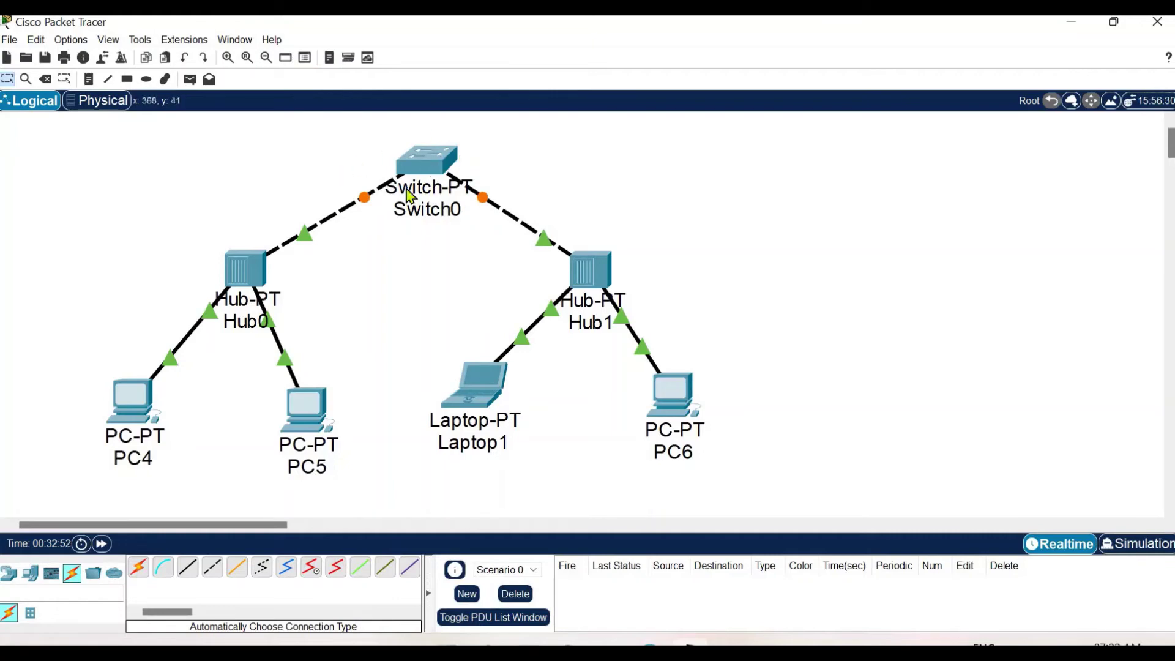
# Step: Send a simple PDU from PC4 to Laptop1 and play it in simulation mode to follow its path through Switch0
pyautogui.moveTo(410, 196)
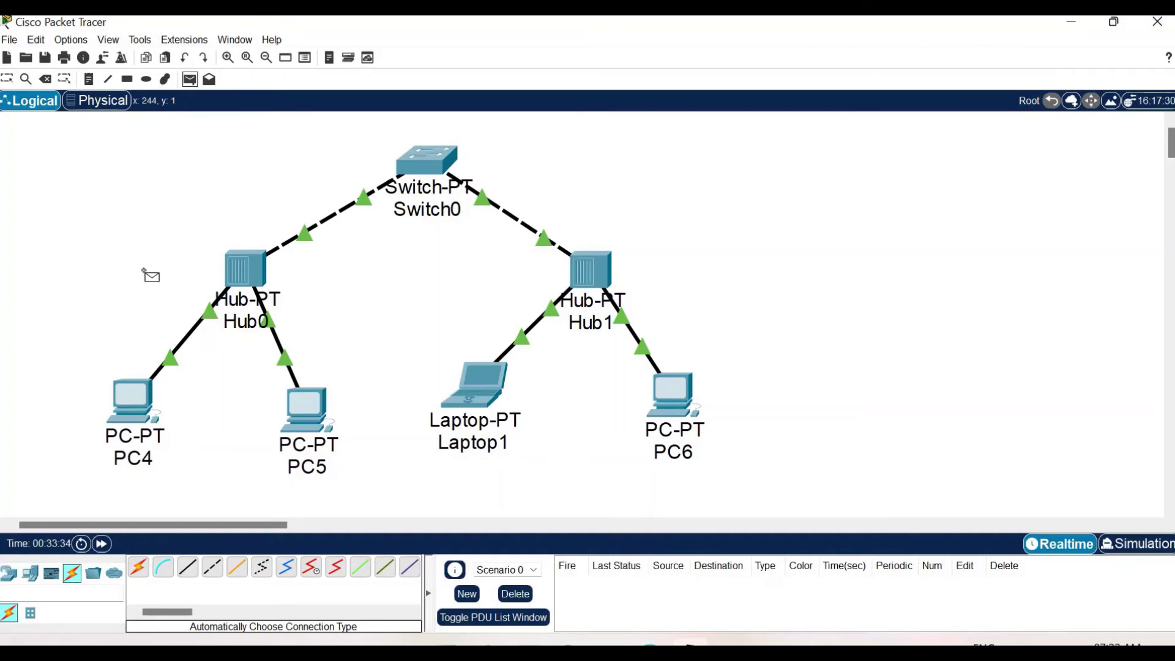
pyautogui.click(96, 396)
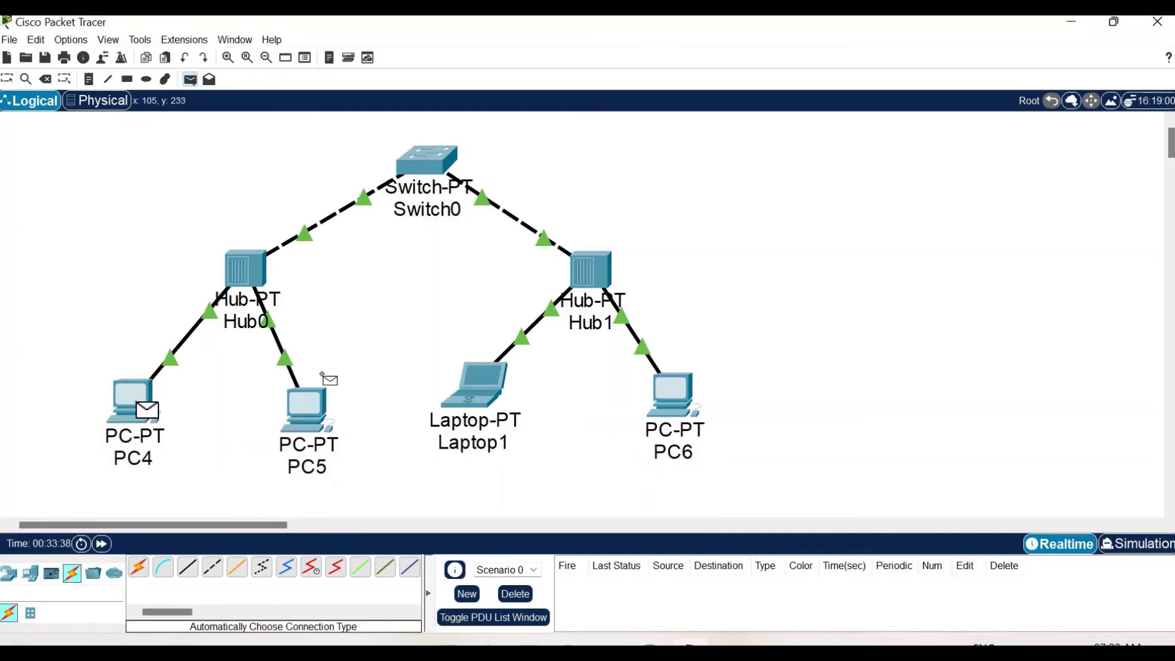
pyautogui.click(464, 401)
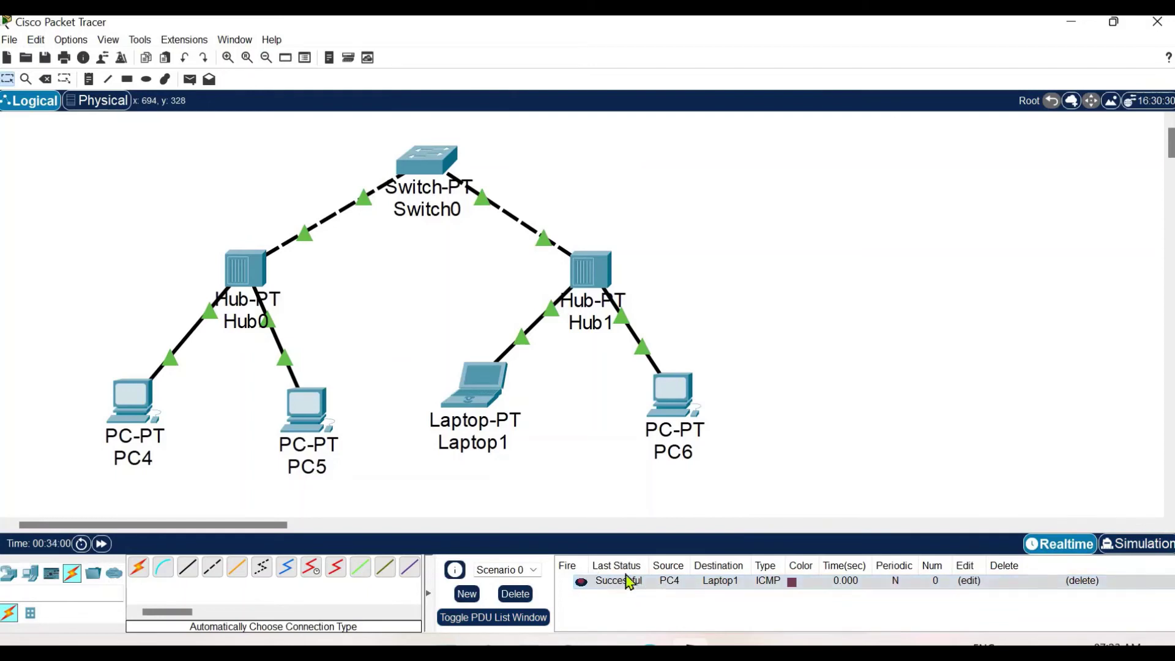
pyautogui.click(1164, 542)
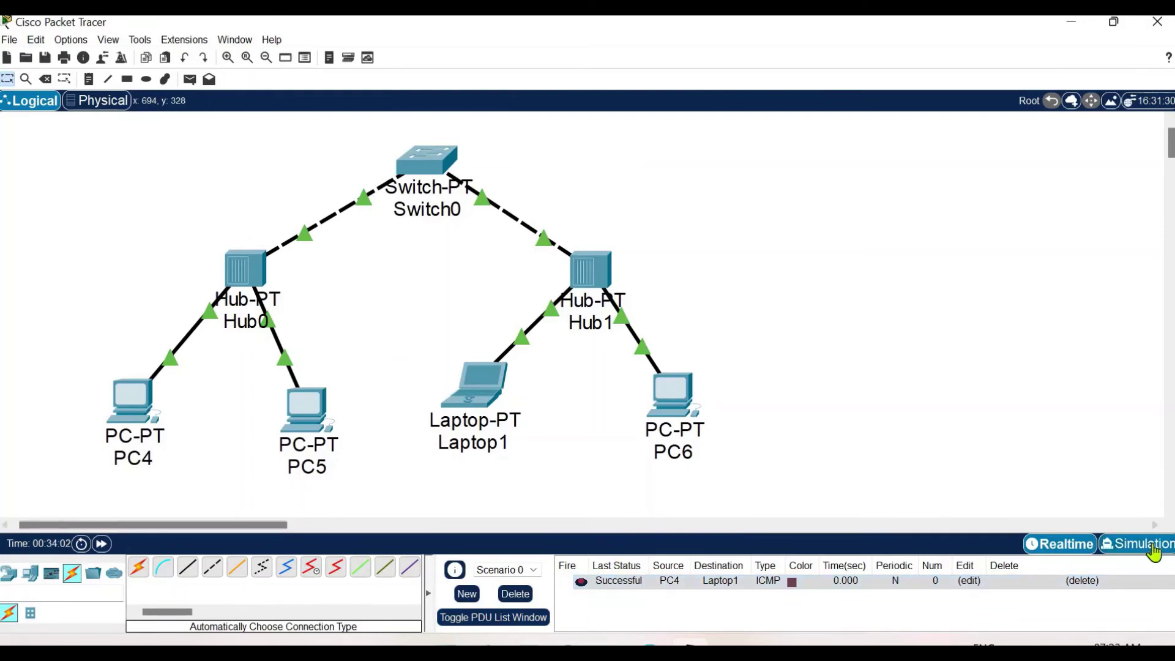
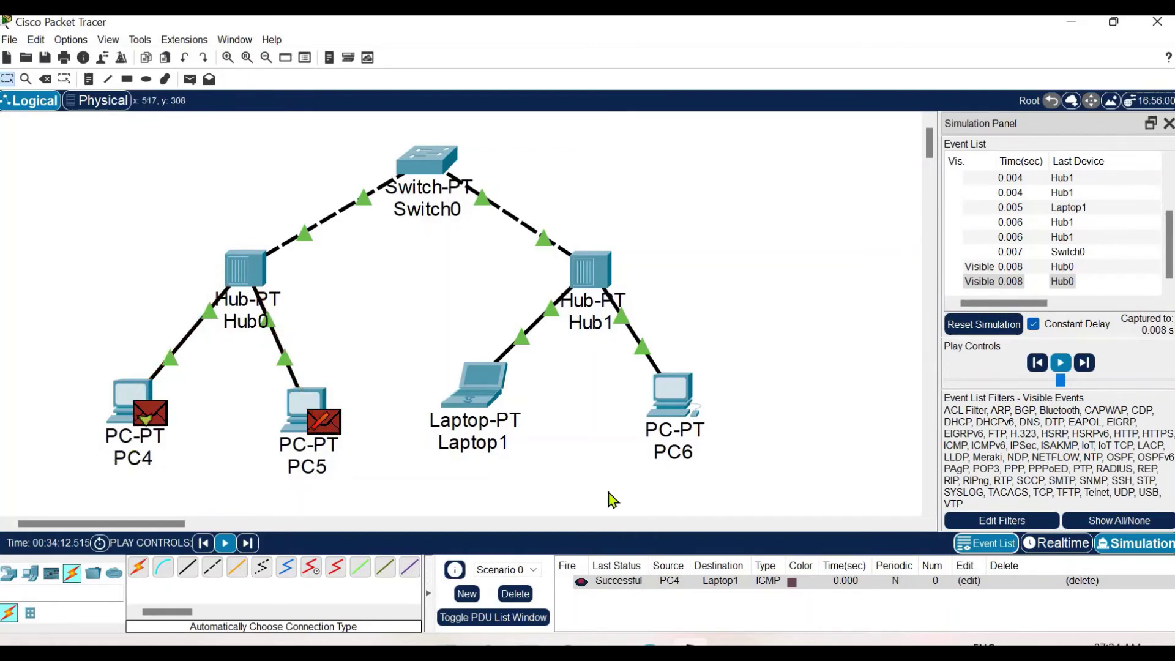
# Step: Return to real-time mode and remove the PC4-to-Laptop1 PDU sent through Switch0 from the scenario
pyautogui.click(1061, 550)
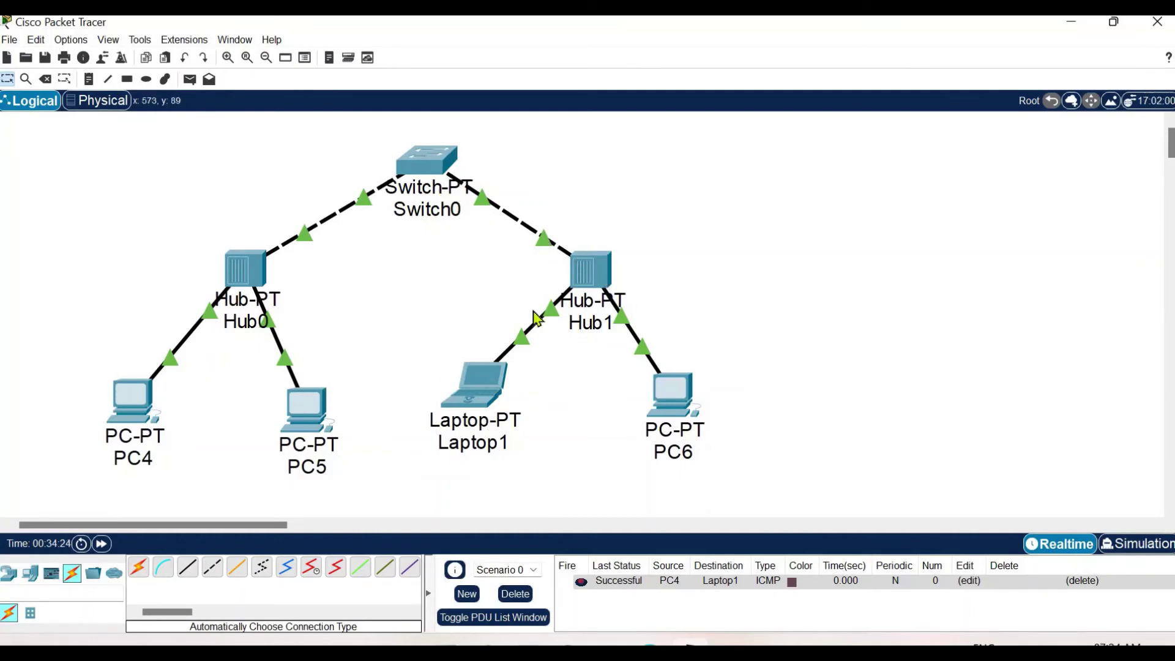
pyautogui.moveTo(584, 274)
pyautogui.click(1080, 587)
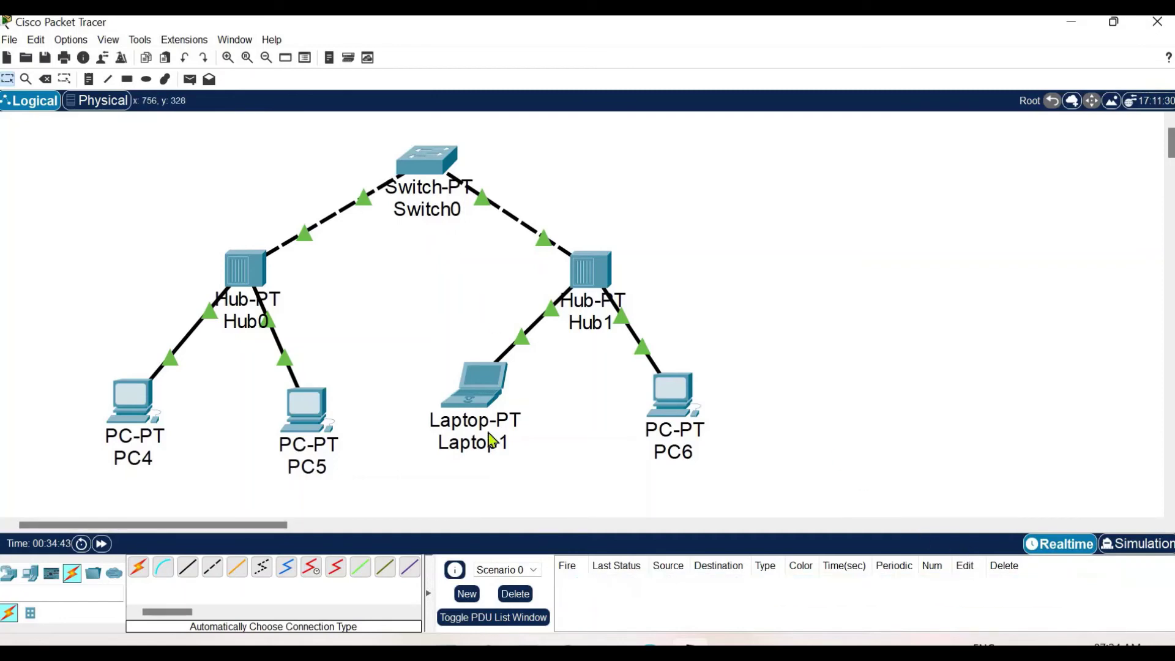
# Step: Delete Hub0 and Hub1 from the topology, leaving Switch0 and the four end devices
pyautogui.click(245, 269)
pyautogui.click(782, 128)
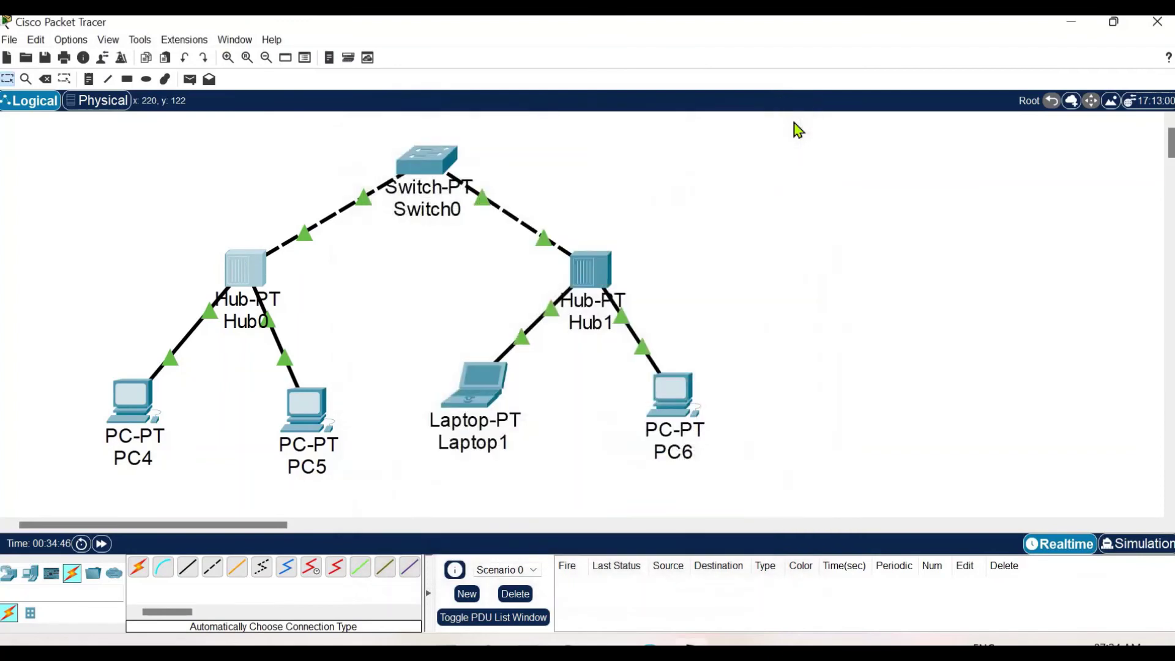
pyautogui.press('Delete')
pyautogui.click(569, 354)
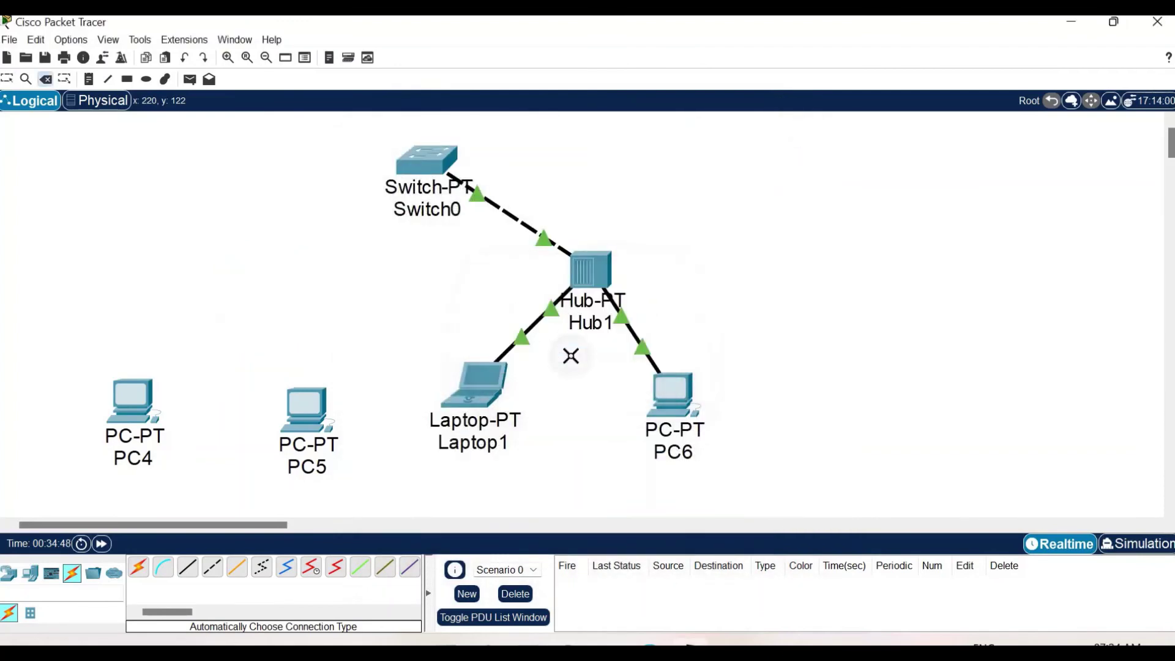
pyautogui.click(599, 282)
pyautogui.click(560, 355)
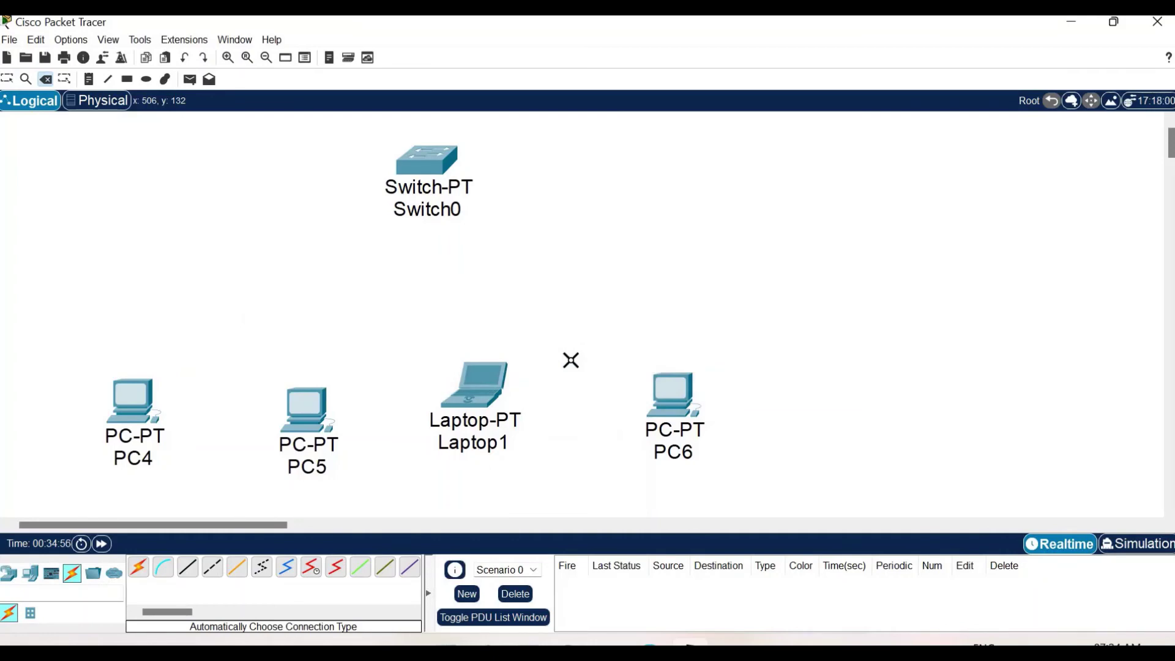
# Step: Place two more Switch-PT devices, one above PC4 and PC5 and one above Laptop1 and PC6
pyautogui.click(31, 578)
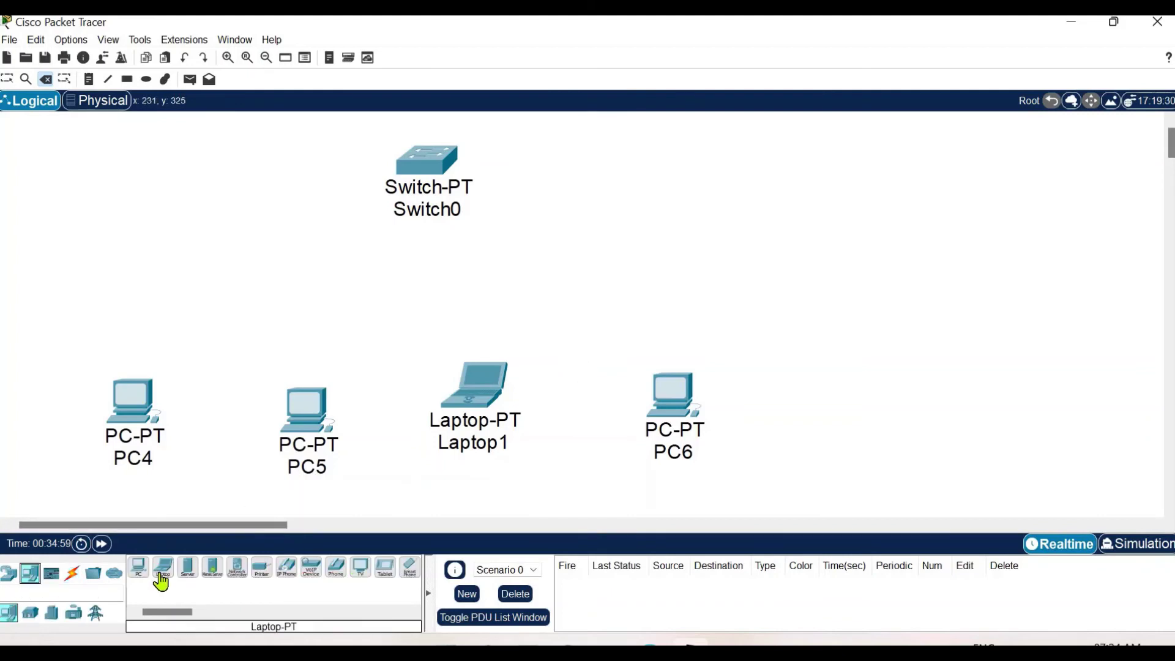
pyautogui.click(44, 591)
pyautogui.write('swi')
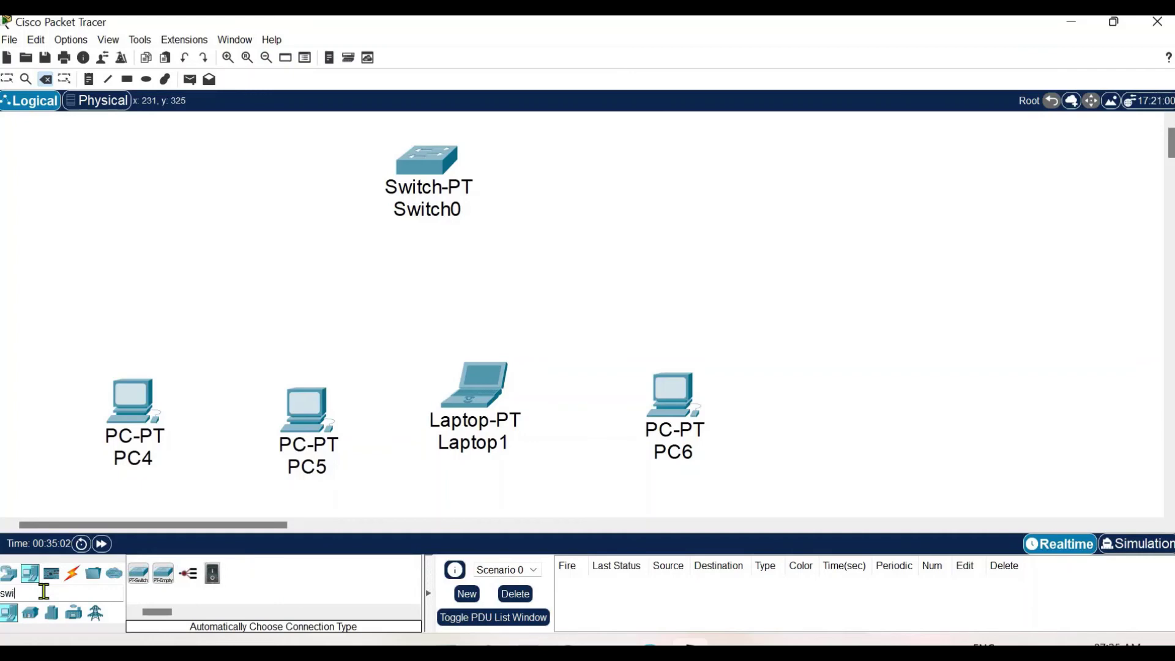
pyautogui.click(141, 575)
pyautogui.click(232, 280)
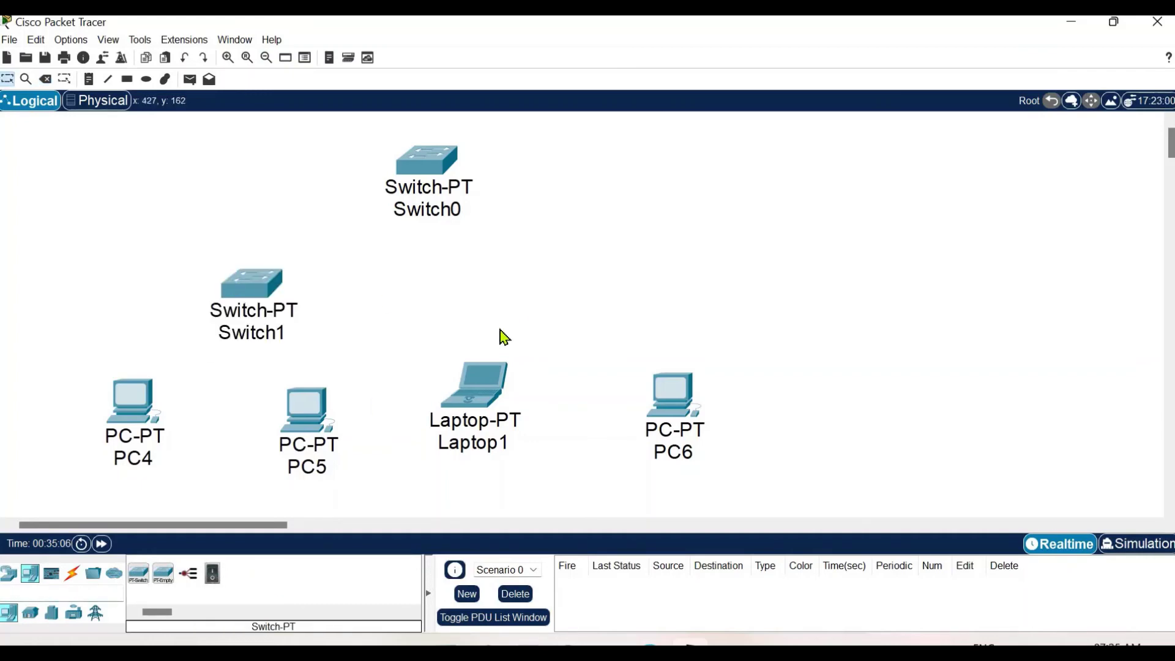
pyautogui.click(138, 574)
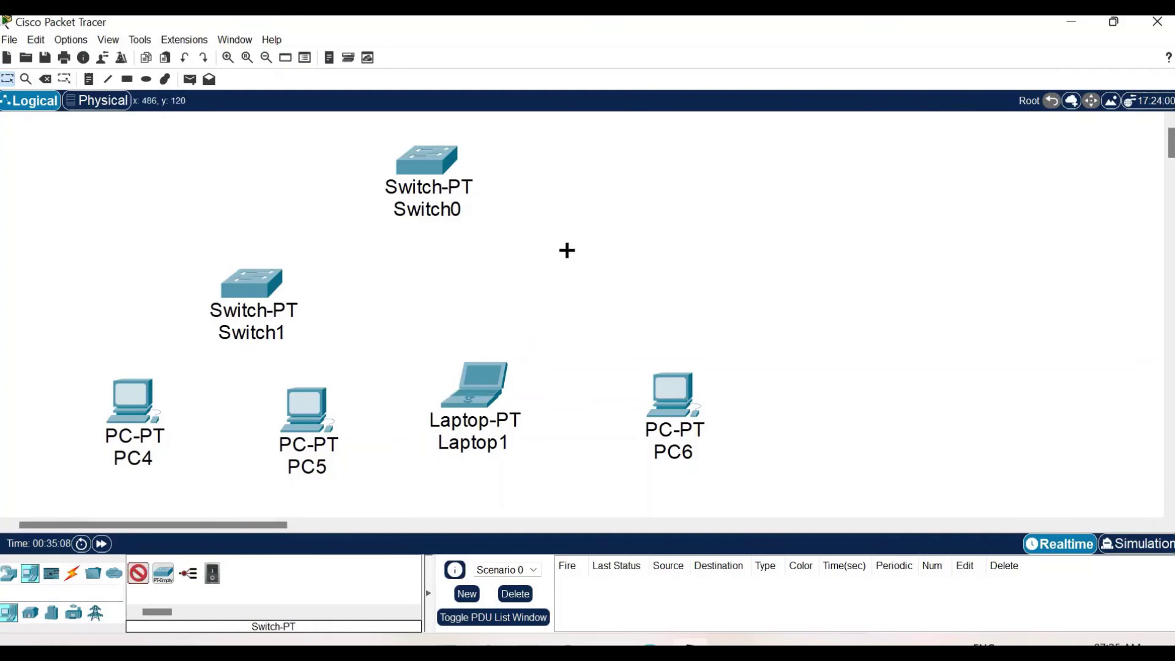
pyautogui.click(564, 276)
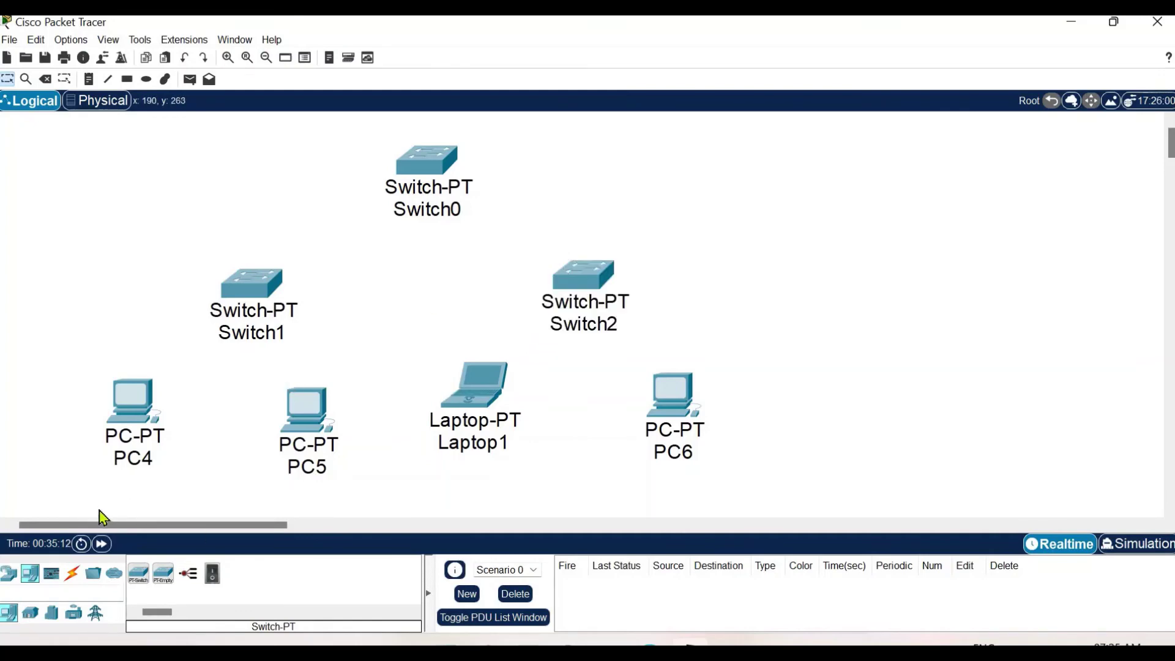
# Step: Connect PC4 and PC5 to Switch1 with automatically chosen cables
pyautogui.click(83, 577)
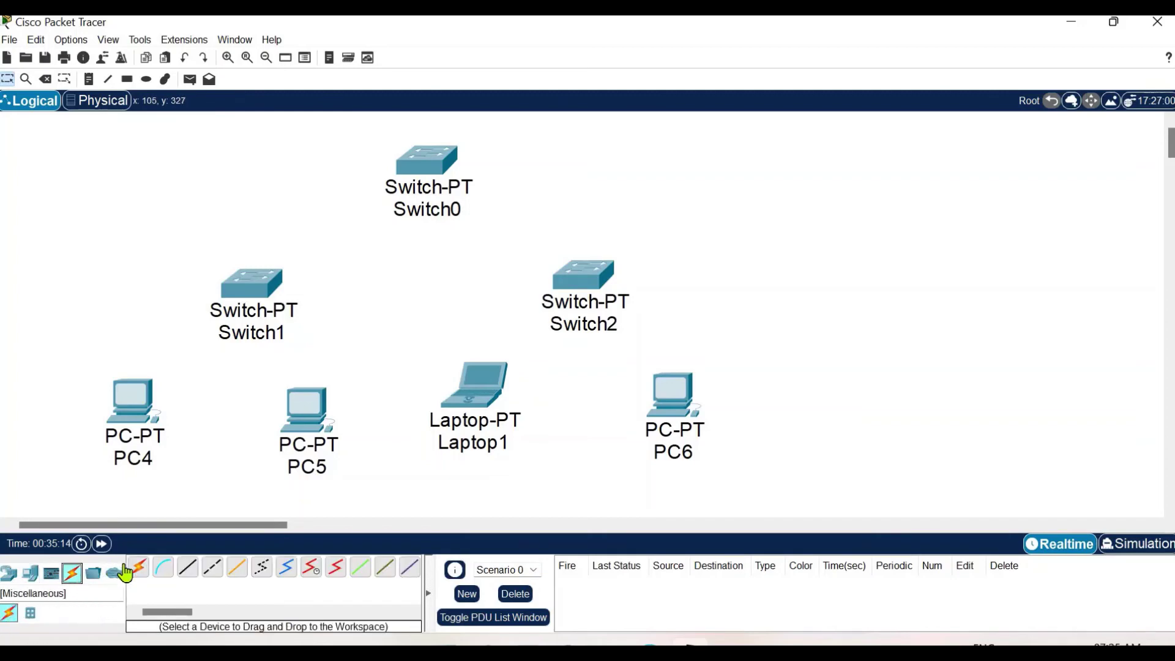
pyautogui.click(138, 567)
pyautogui.click(132, 422)
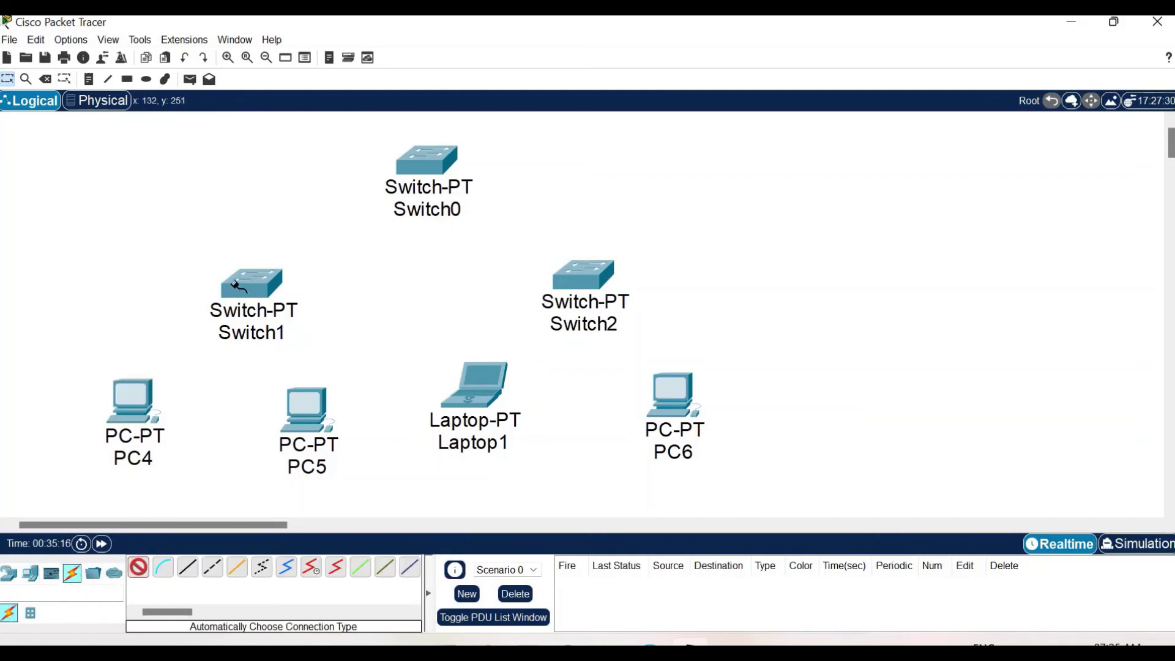
pyautogui.click(251, 283)
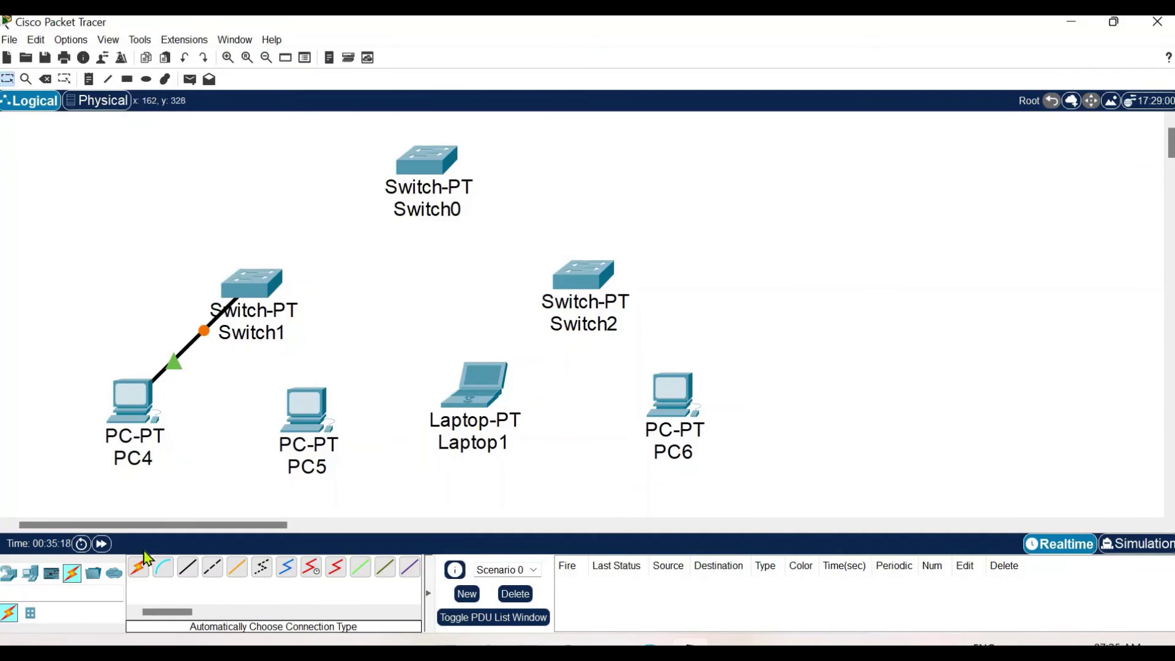
pyautogui.click(138, 567)
pyautogui.click(313, 404)
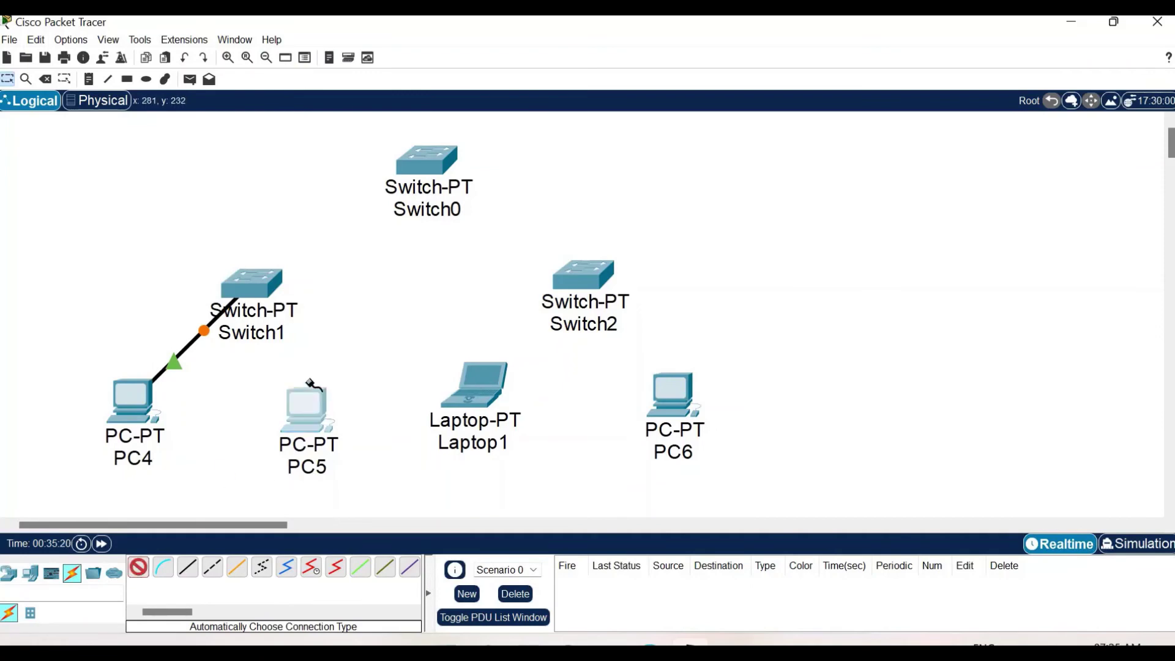
pyautogui.click(260, 289)
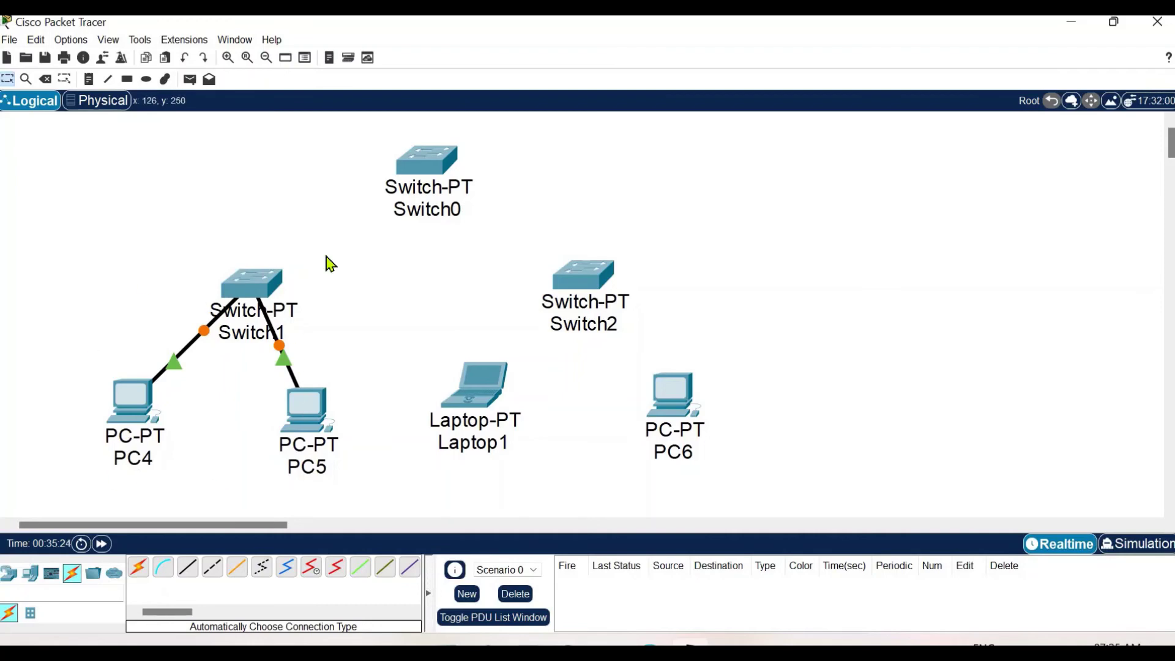
# Step: Connect Switch1 to Switch0 with an automatically chosen cable
pyautogui.click(139, 569)
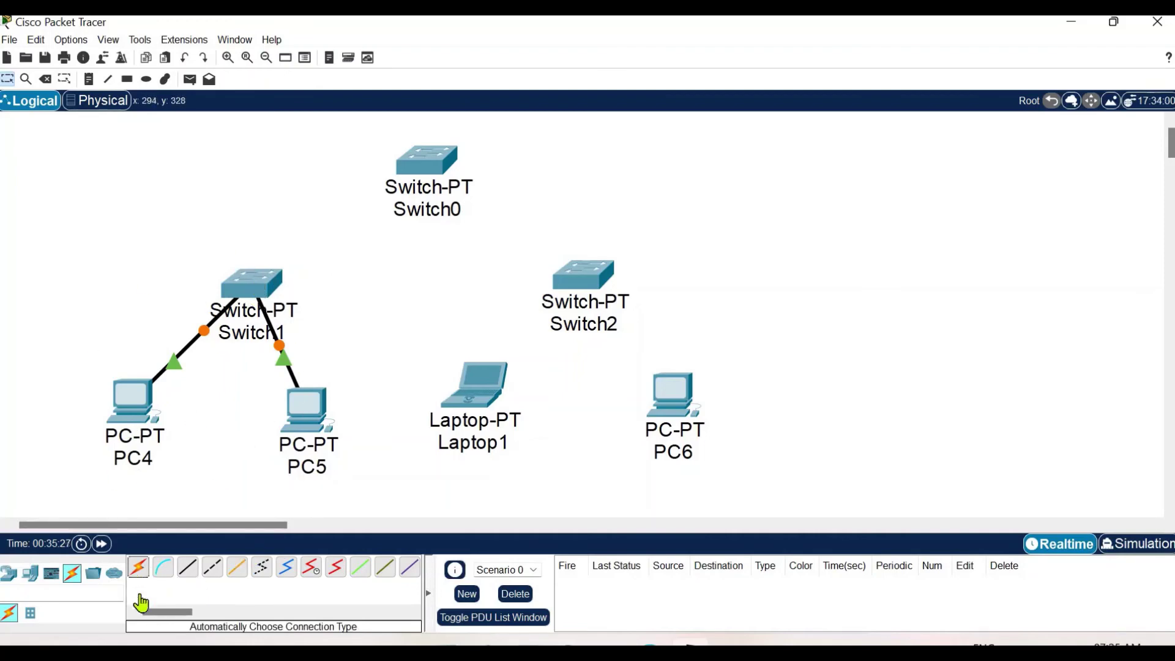
pyautogui.click(139, 572)
pyautogui.click(251, 282)
pyautogui.click(428, 153)
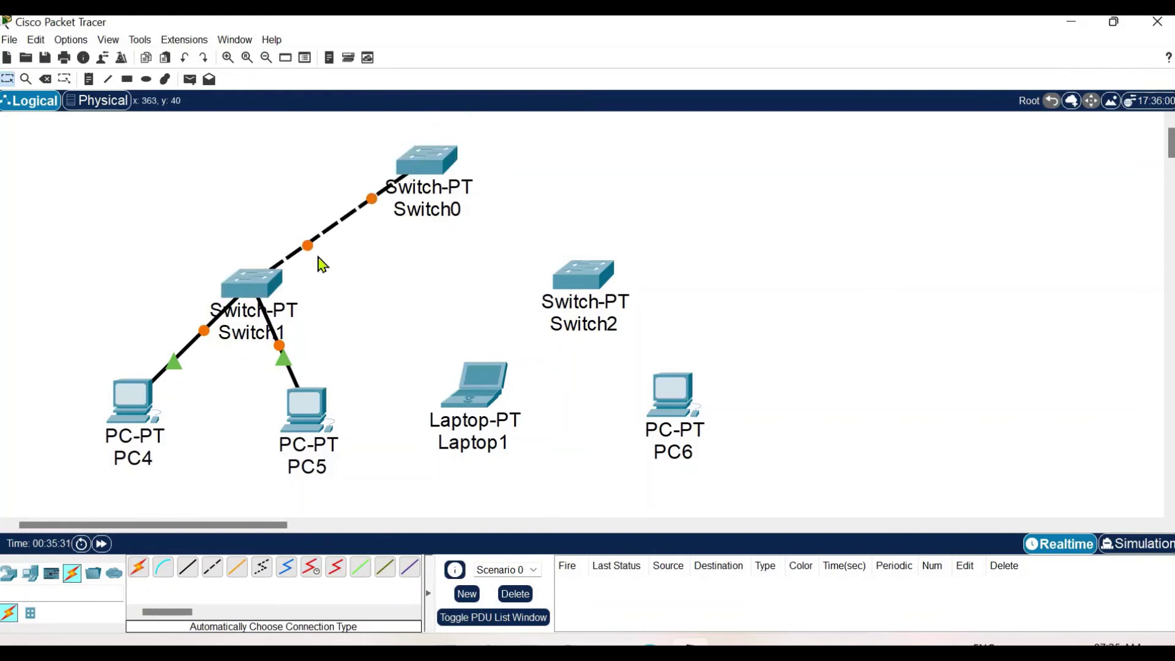
# Step: Connect Laptop1 and PC6 to Switch2, and link Switch2 to Switch0, using automatically chosen cables
pyautogui.click(139, 568)
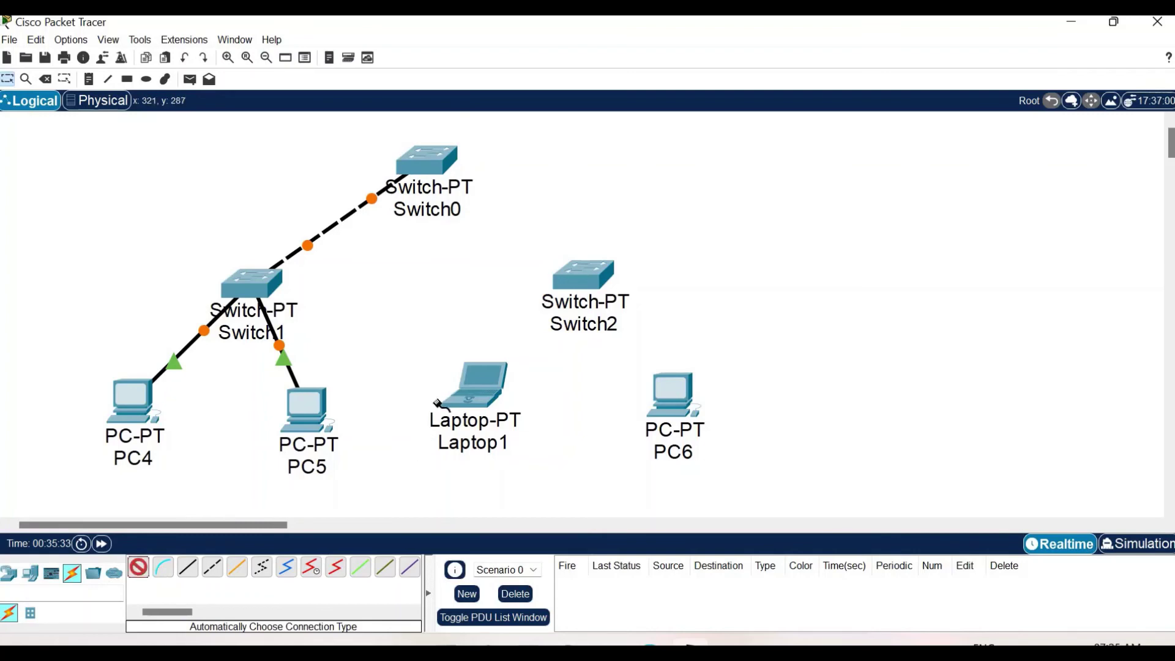
pyautogui.click(438, 404)
pyautogui.click(591, 274)
pyautogui.click(139, 568)
pyautogui.click(683, 394)
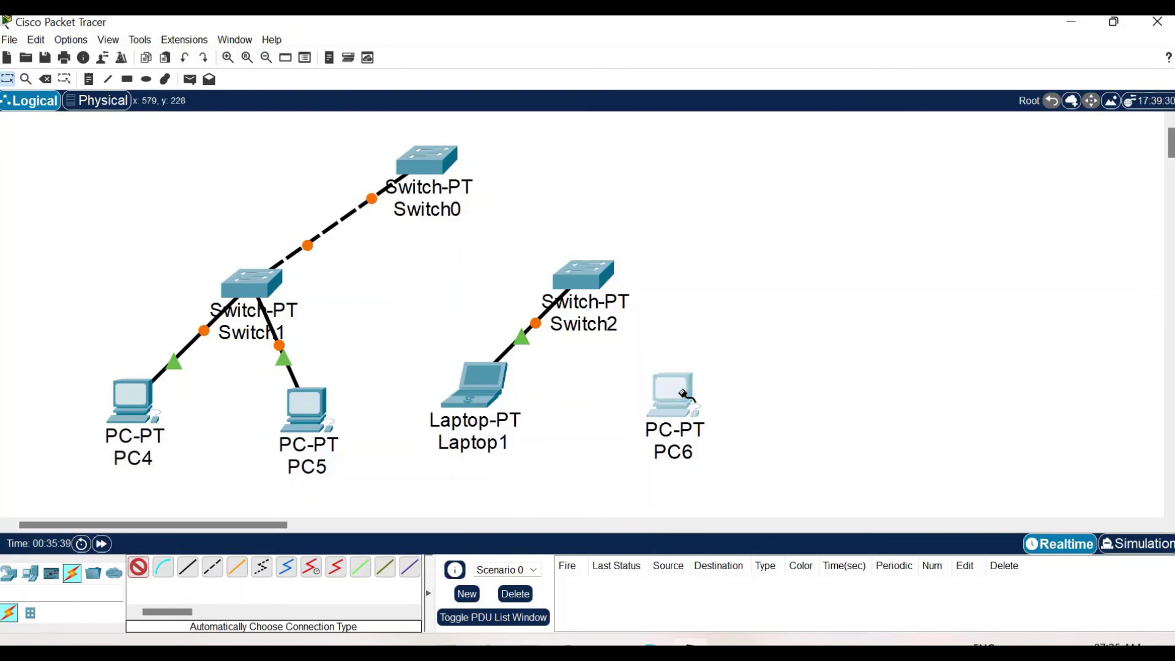
pyautogui.click(589, 273)
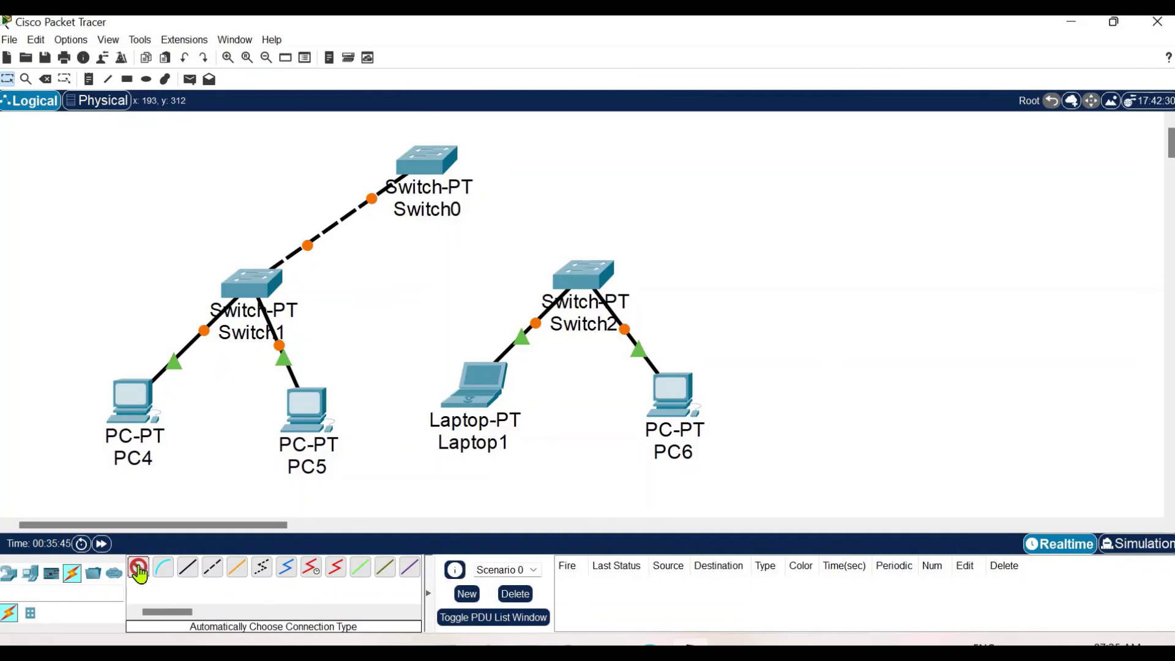
pyautogui.click(574, 276)
pyautogui.click(430, 158)
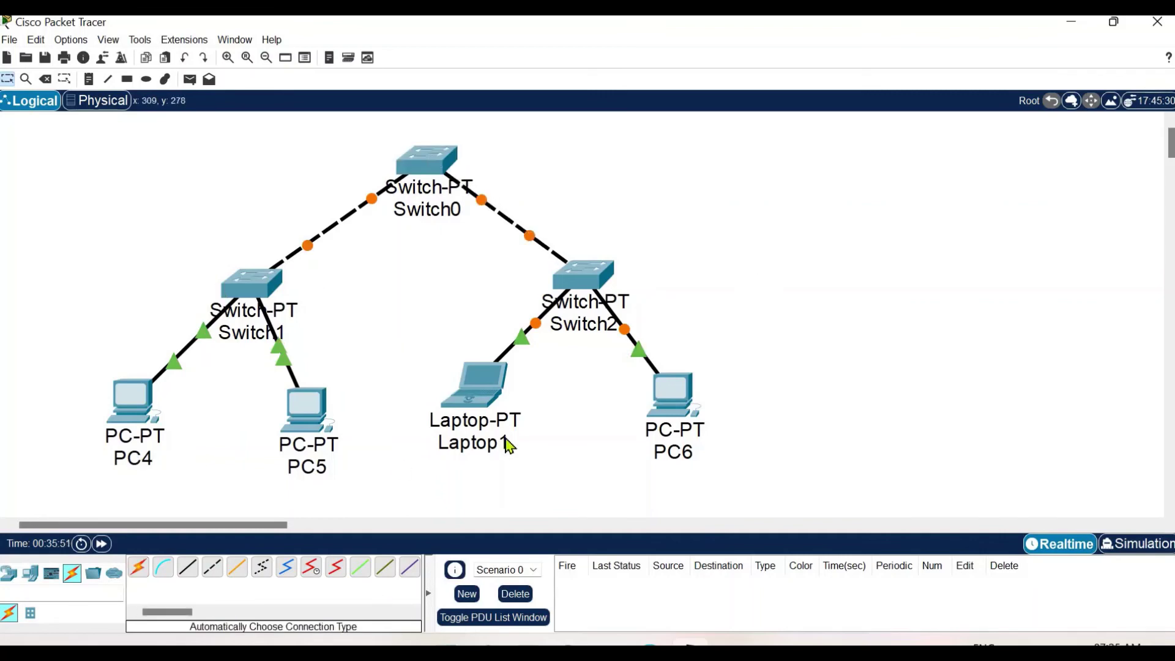
# Step: Move Laptop1 and PC6 slightly lower beneath Switch2
pyautogui.moveTo(507, 444)
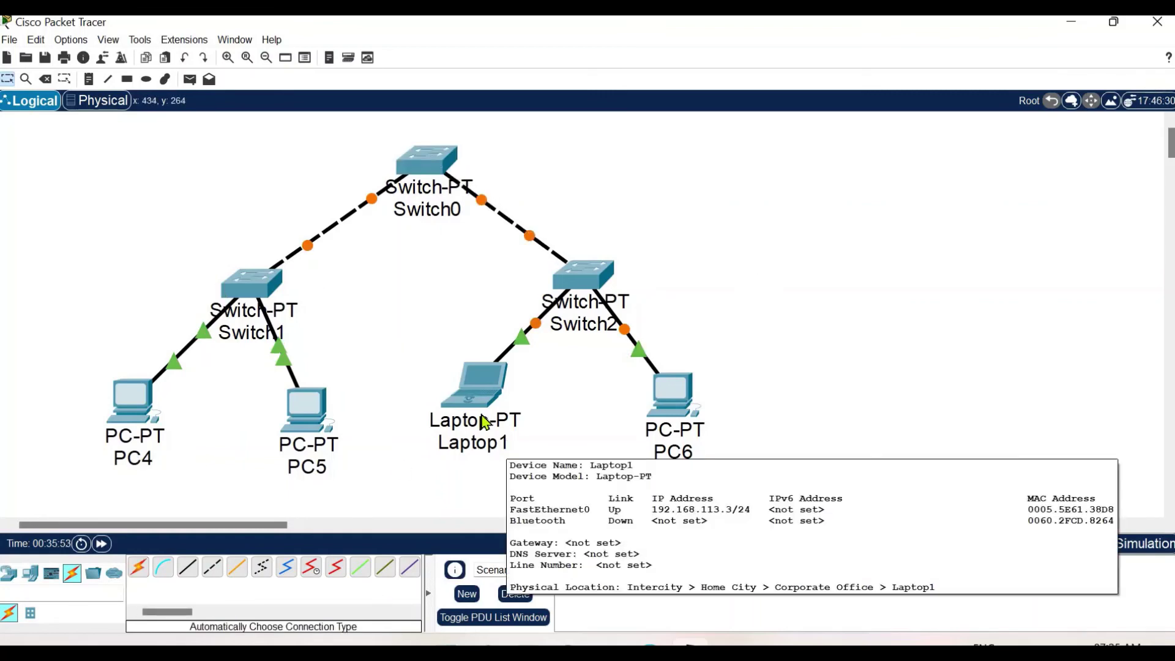
pyautogui.moveTo(485, 423); pyautogui.dragTo(485, 423)
pyautogui.moveTo(691, 428); pyautogui.dragTo(693, 419)
pyautogui.moveTo(482, 440); pyautogui.dragTo(481, 436)
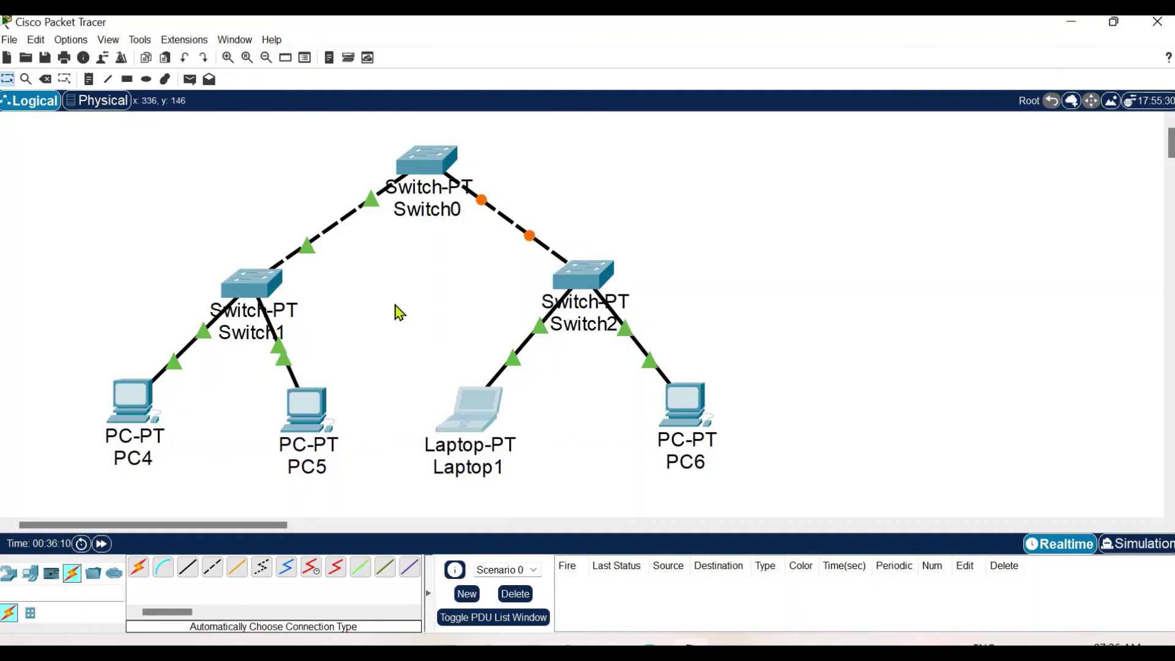
# Step: Send a simple PDU from PC5 to PC6 across the all-switch network
pyautogui.click(190, 82)
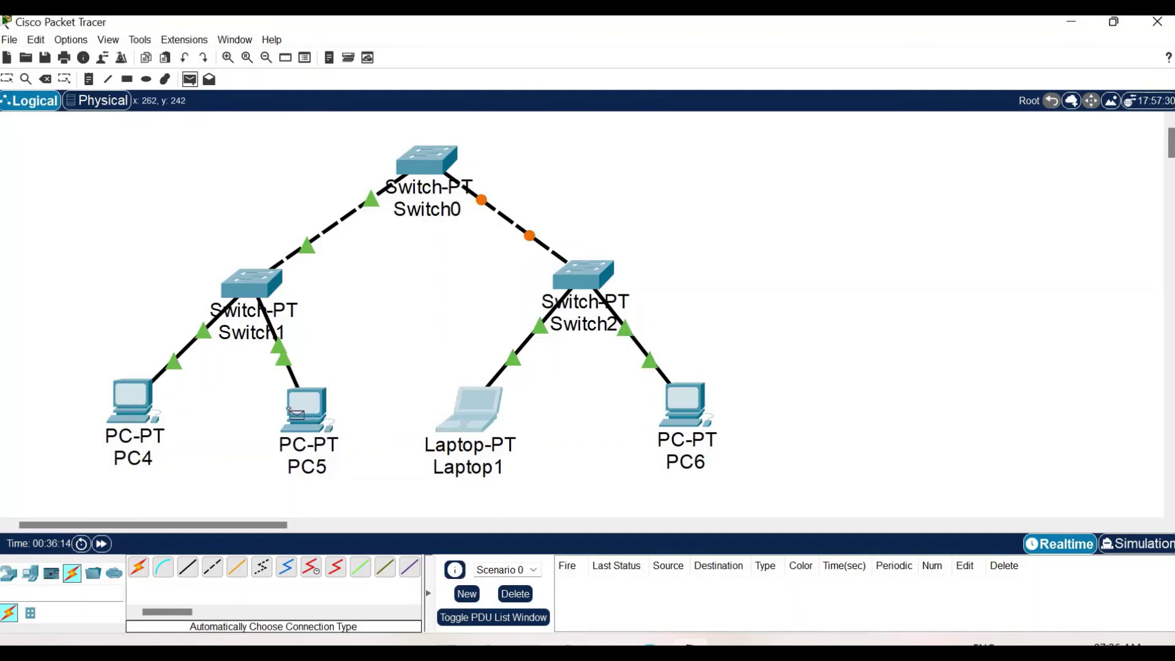
pyautogui.click(277, 406)
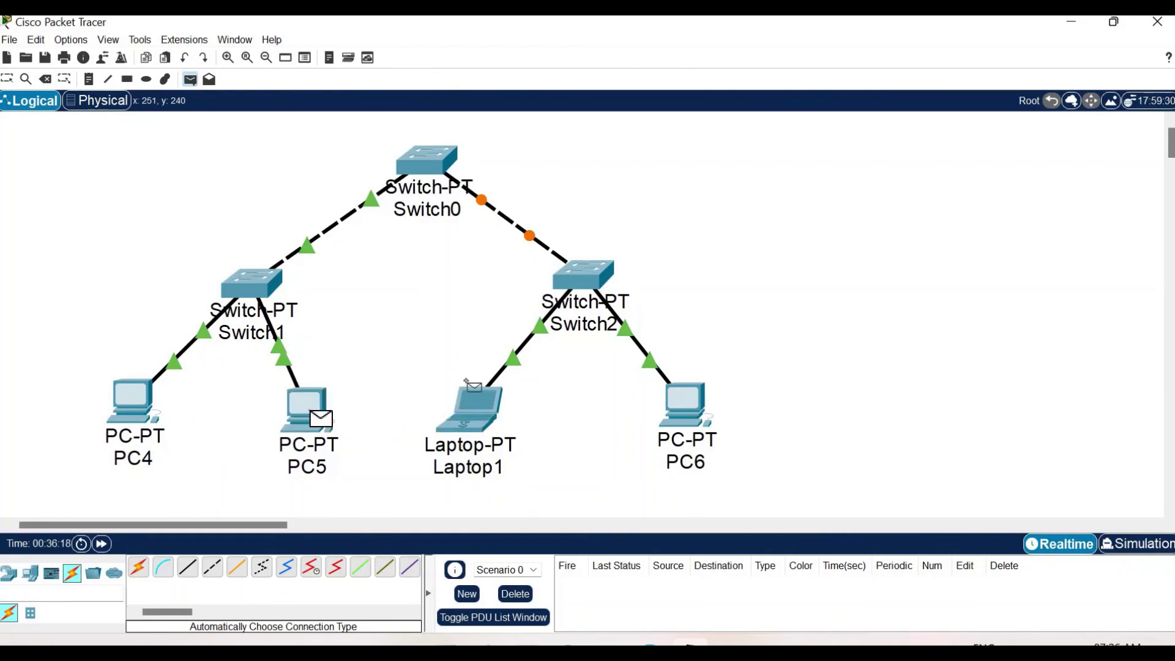
pyautogui.click(683, 401)
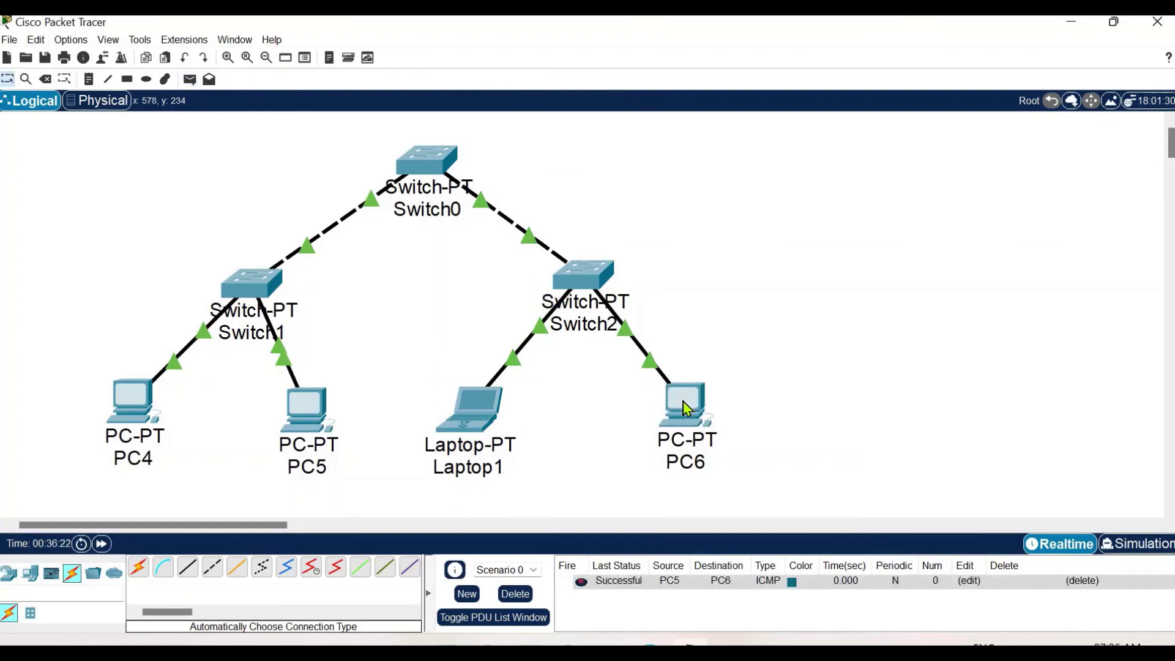
# Step: Play the PC5-to-PC6 PDU in simulation mode through its full round trip, and return to realtime mode
pyautogui.click(1137, 544)
pyautogui.click(1065, 544)
pyautogui.click(1140, 546)
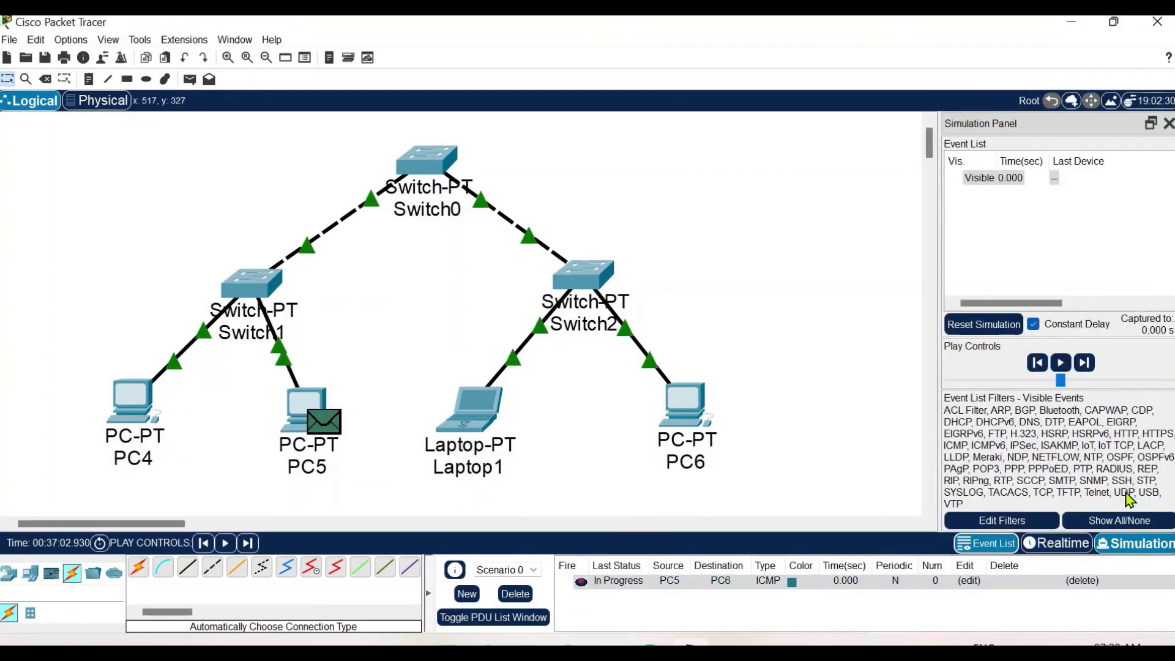
pyautogui.click(1058, 366)
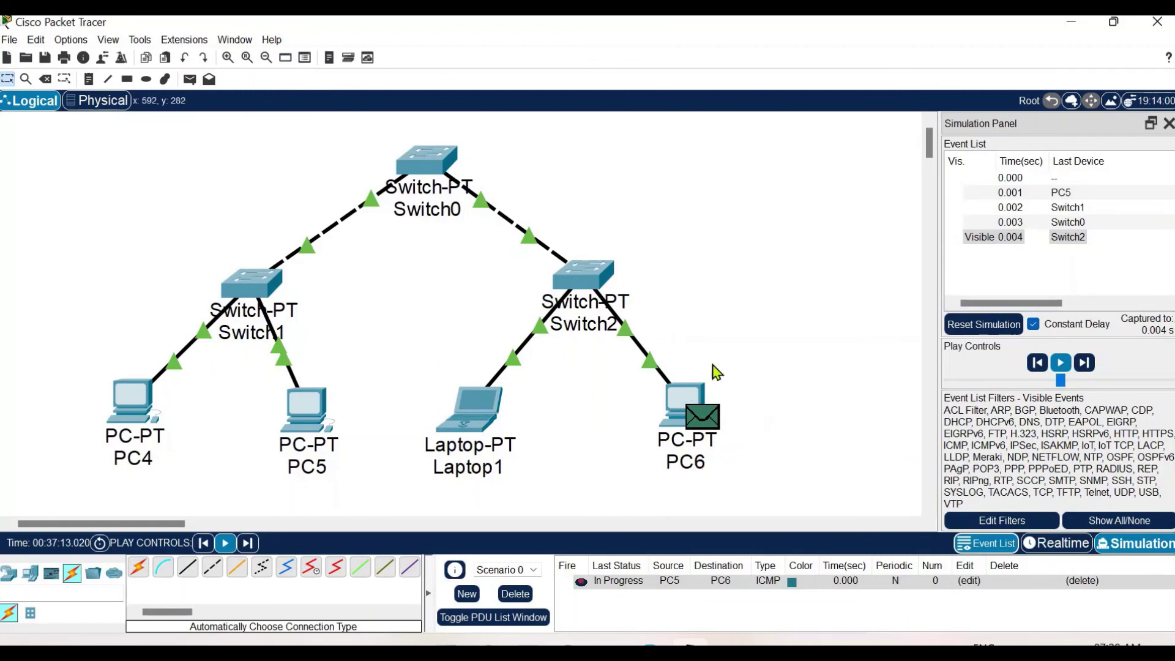
pyautogui.moveTo(679, 466)
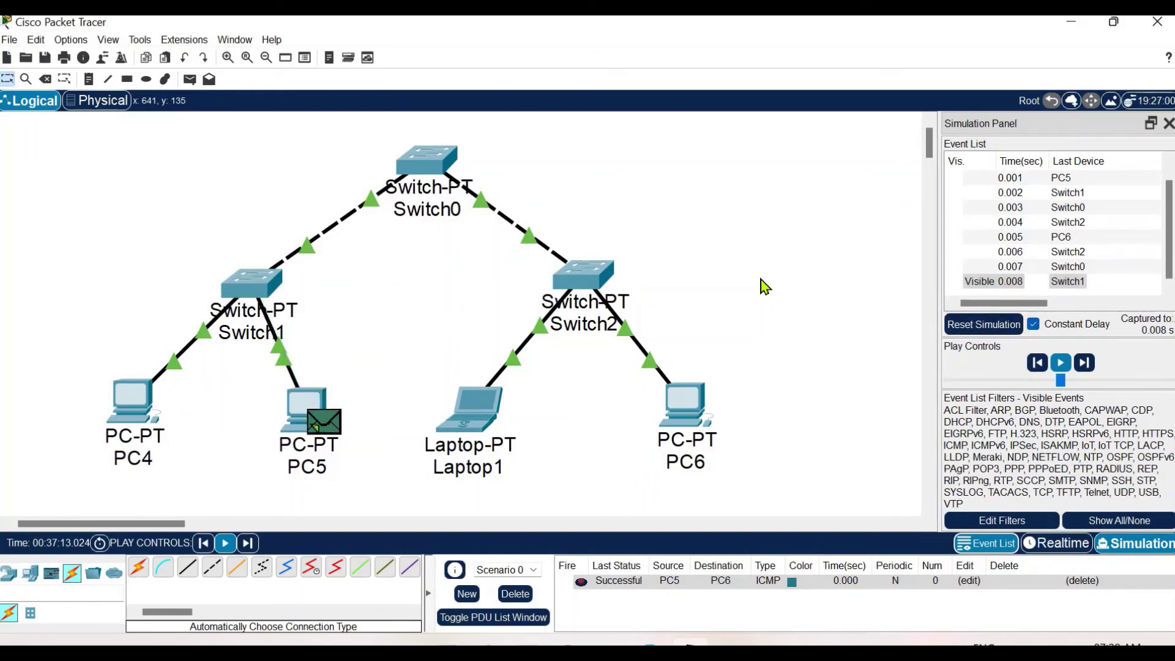
pyautogui.click(1063, 546)
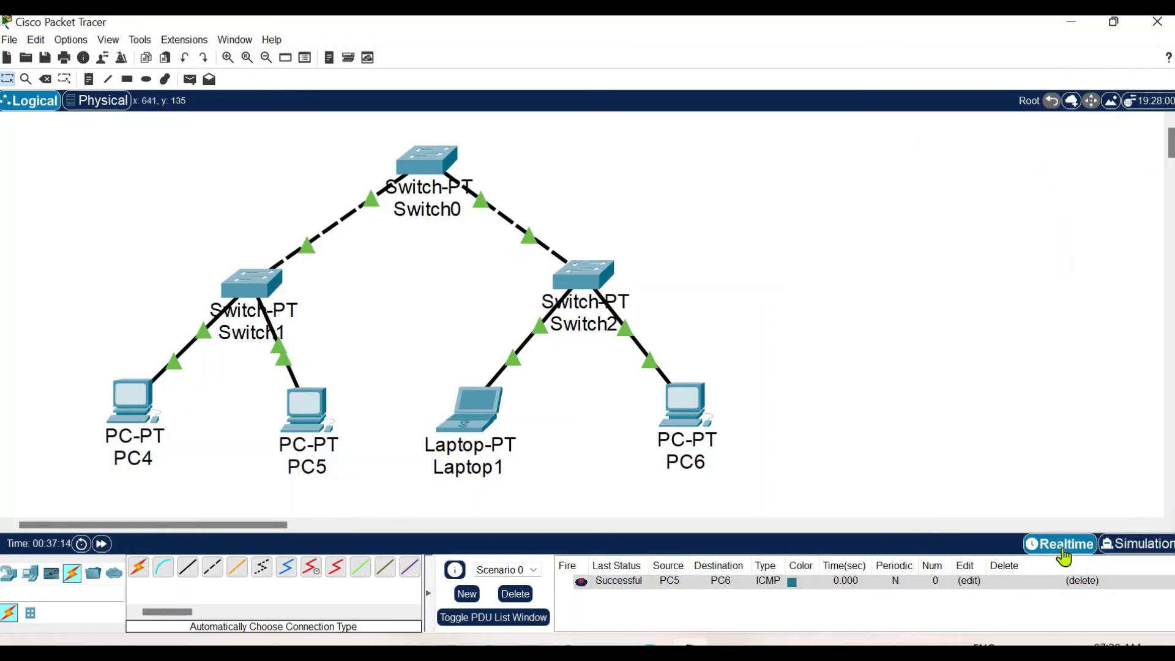